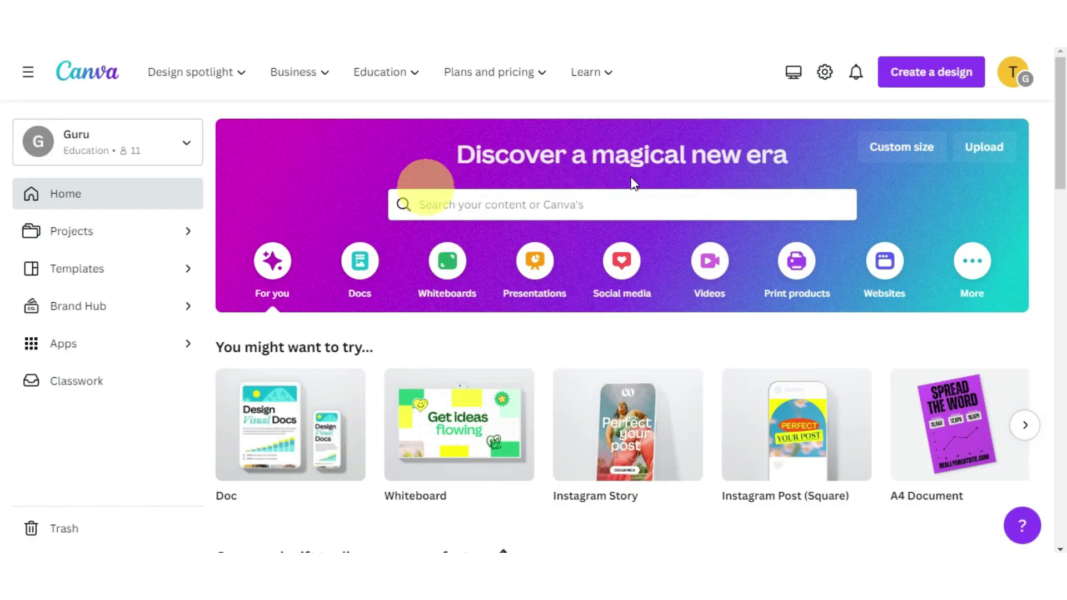
Scroll down the Canva home page through its design suggestions and recent designs.
scroll(582, 414, "down", 12)
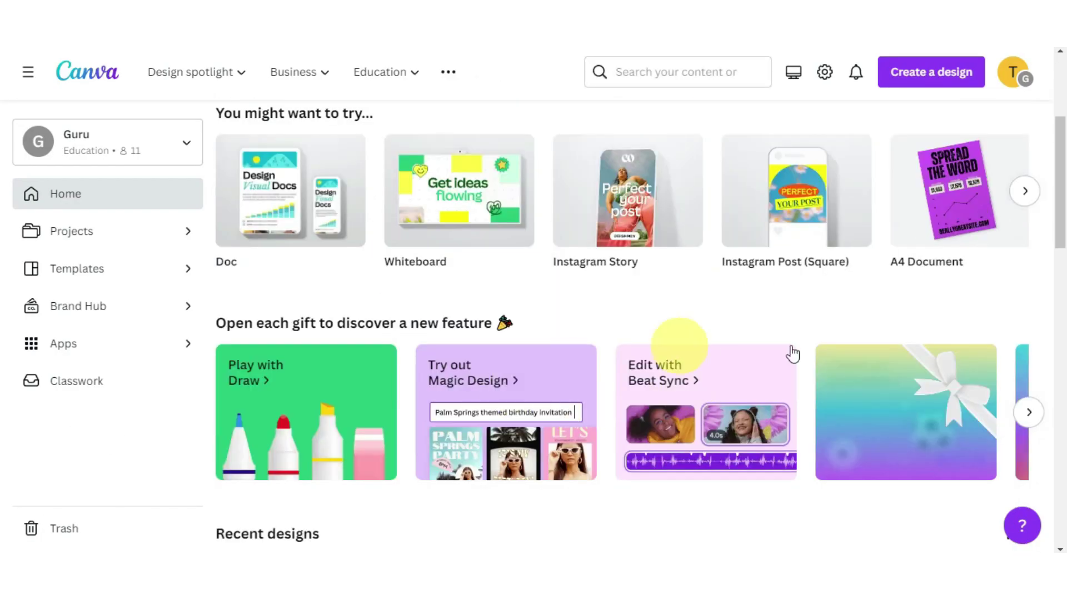
scroll(578, 280, "down", 15)
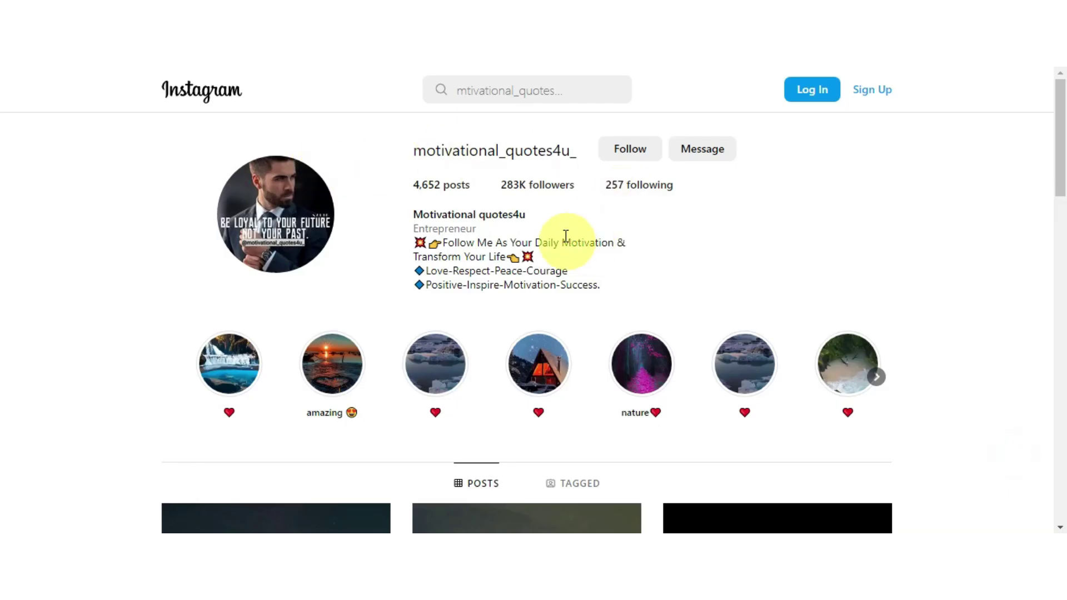
Browse the quote post grids of motivational_quotes4u_, motivation_line_ and positivemindsetdaily on Instagram.
scroll(566, 237, "down", 7)
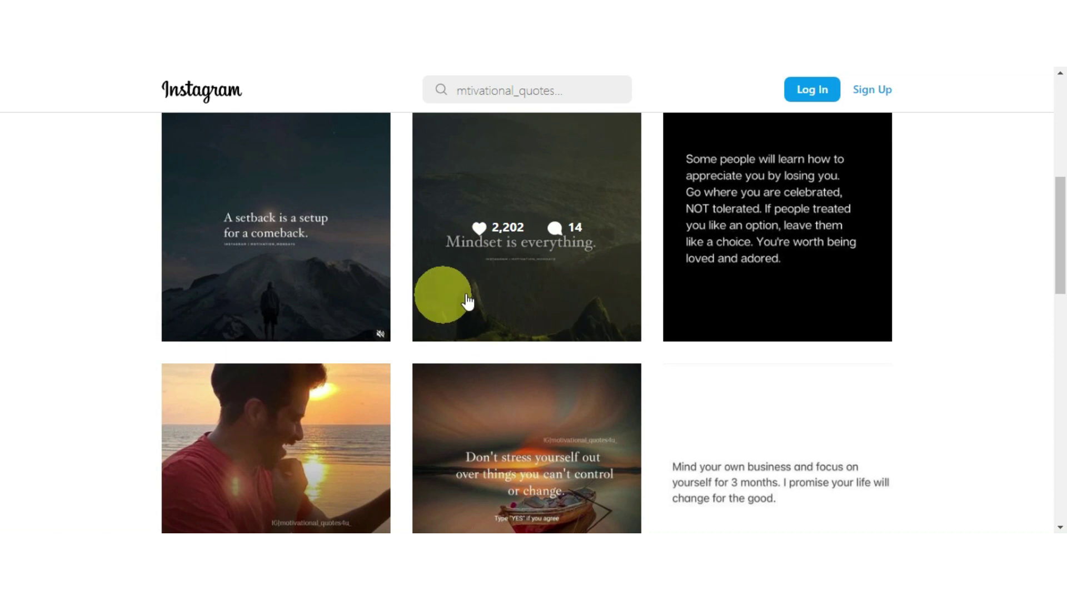
scroll(484, 289, "down", 10)
scroll(494, 316, "up", 6)
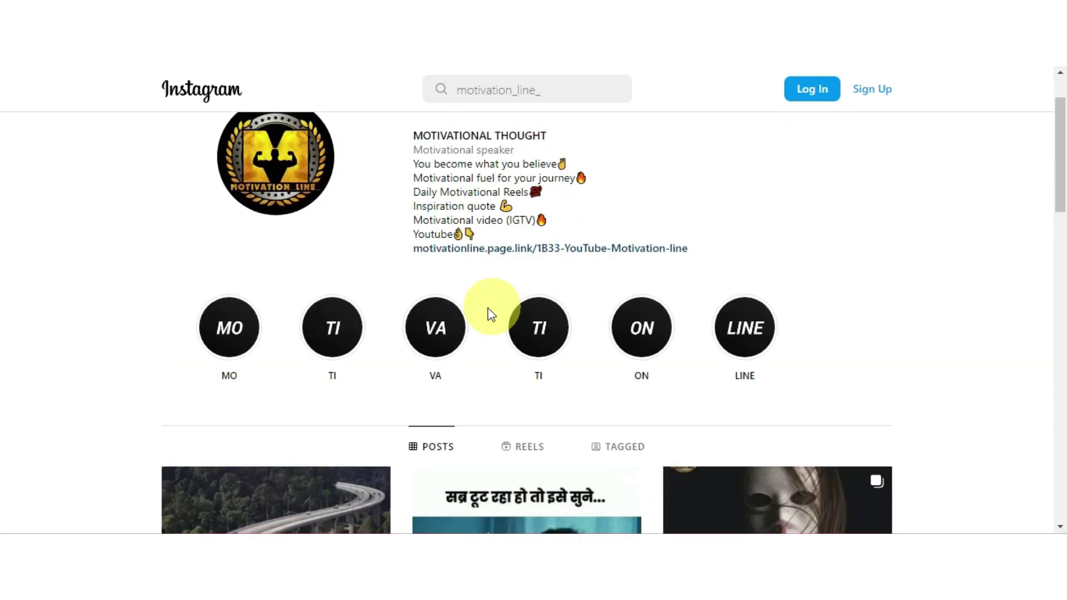
scroll(489, 325, "down", 9)
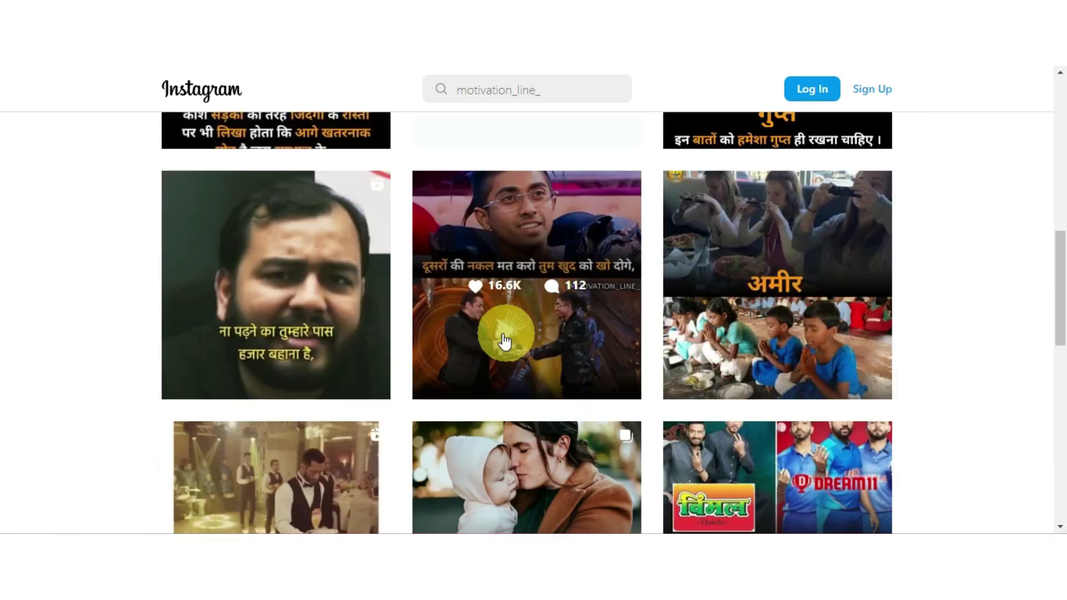
scroll(503, 339, "down", 6)
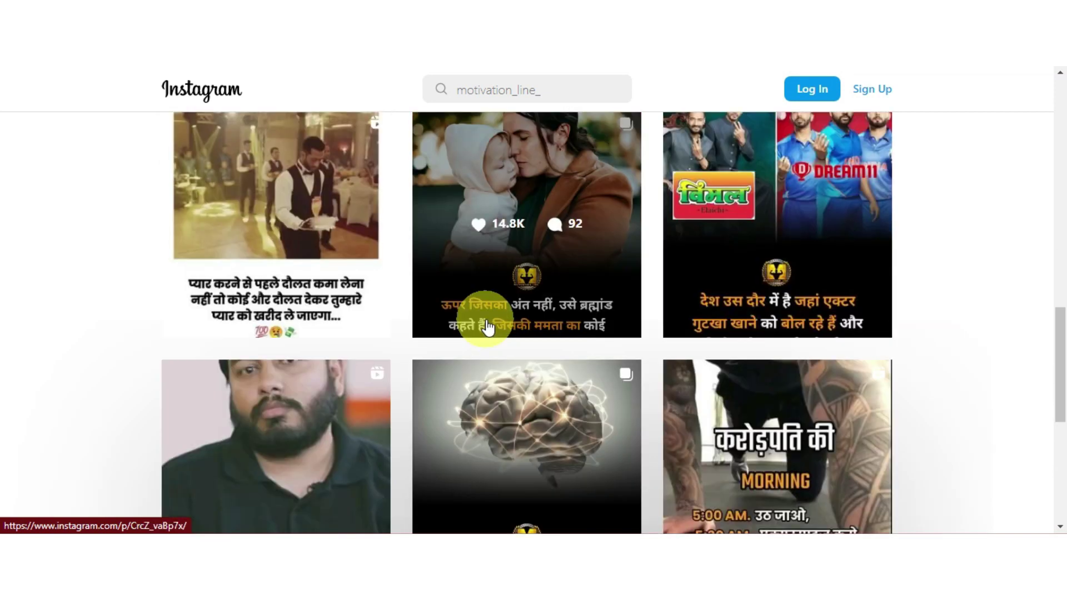
scroll(544, 261, "up", 15)
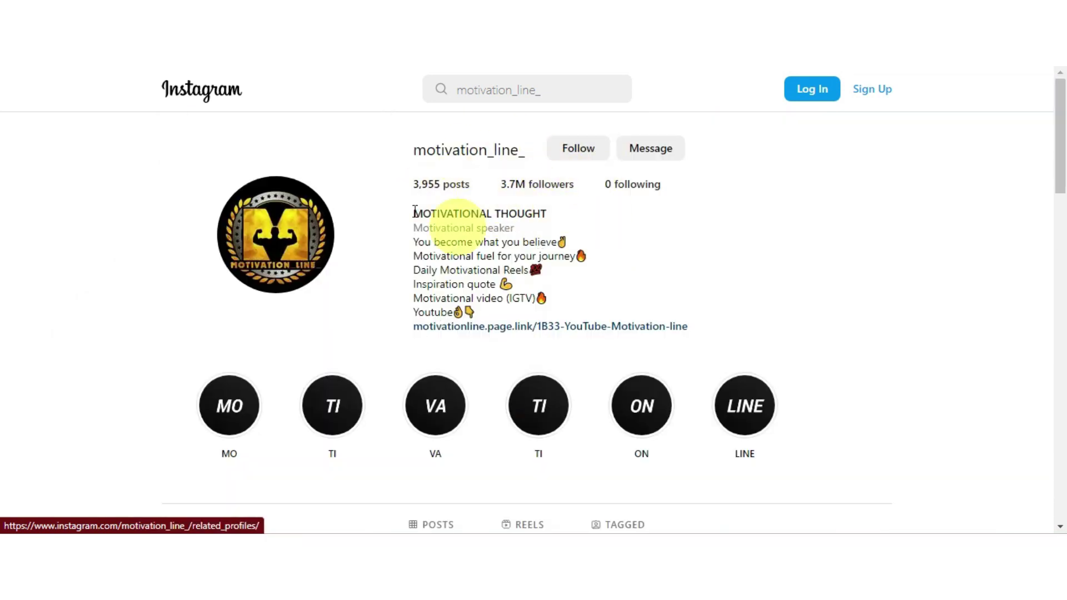
scroll(489, 288, "down", 8)
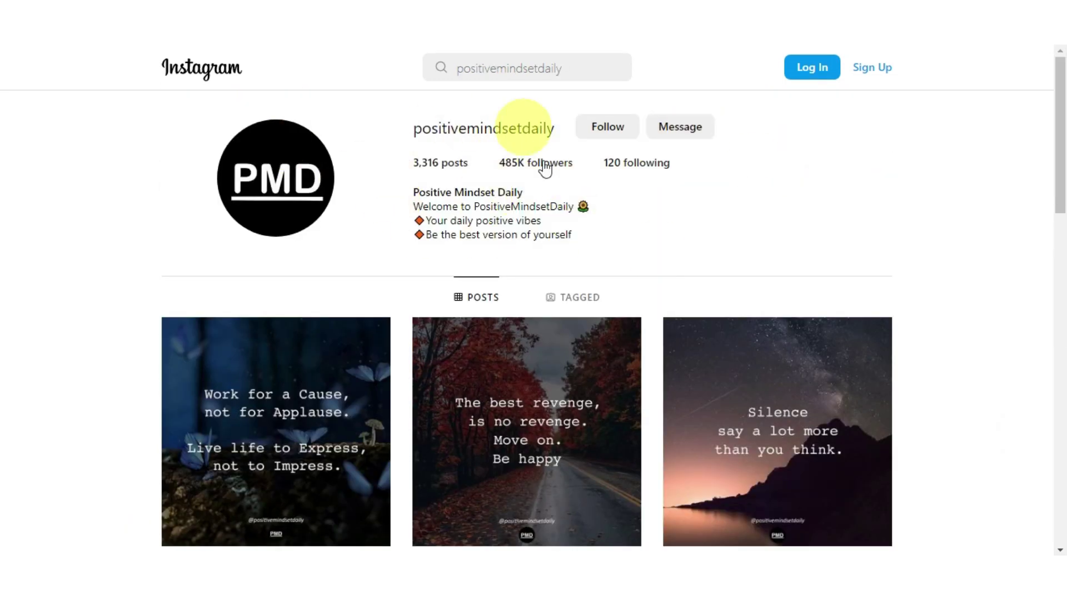
scroll(464, 269, "down", 10)
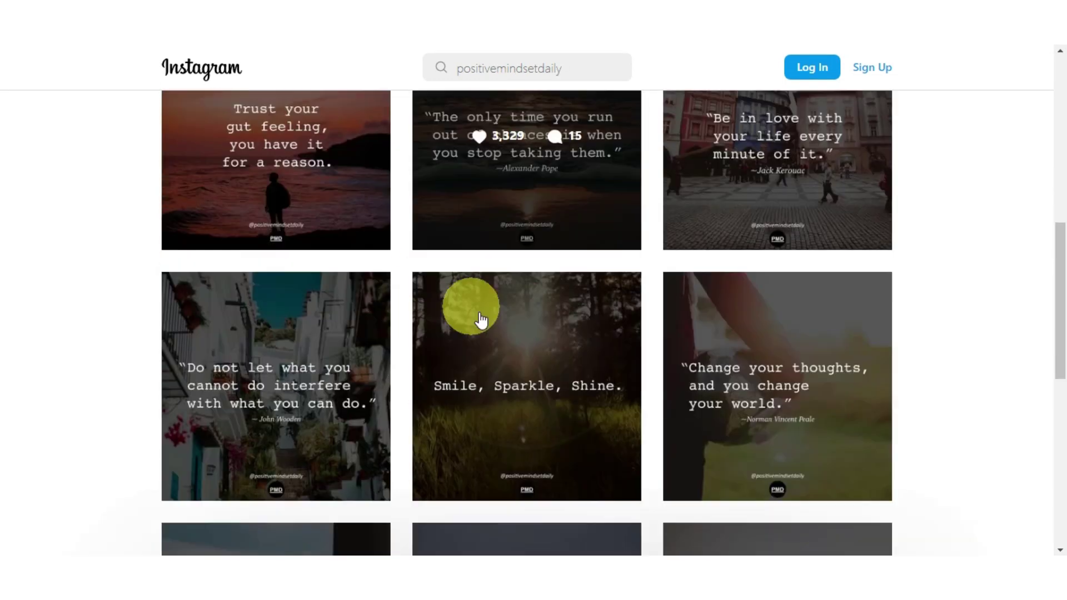
scroll(481, 321, "down", 7)
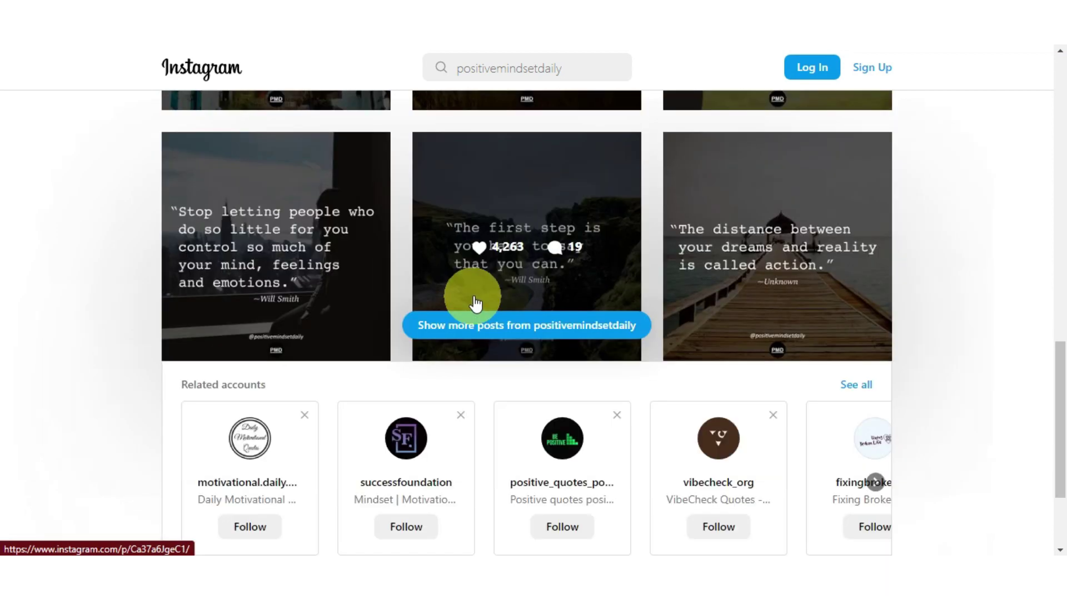
scroll(579, 300, "up", 14)
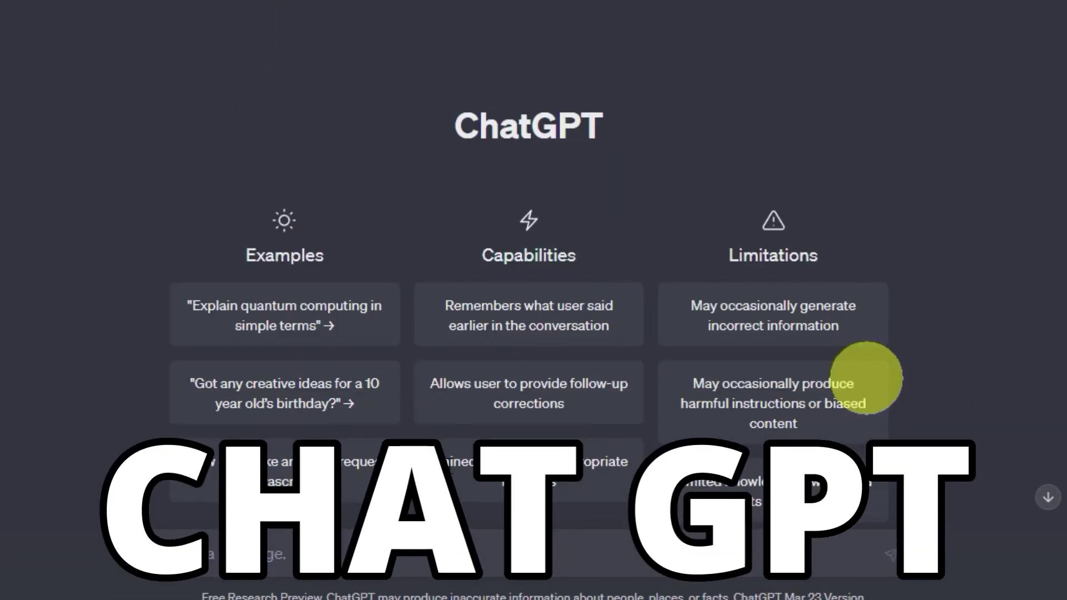
Ask ChatGPT to 'write motivational quotes' and review the ten attributed quotes it returns.
scroll(518, 329, "down", 2)
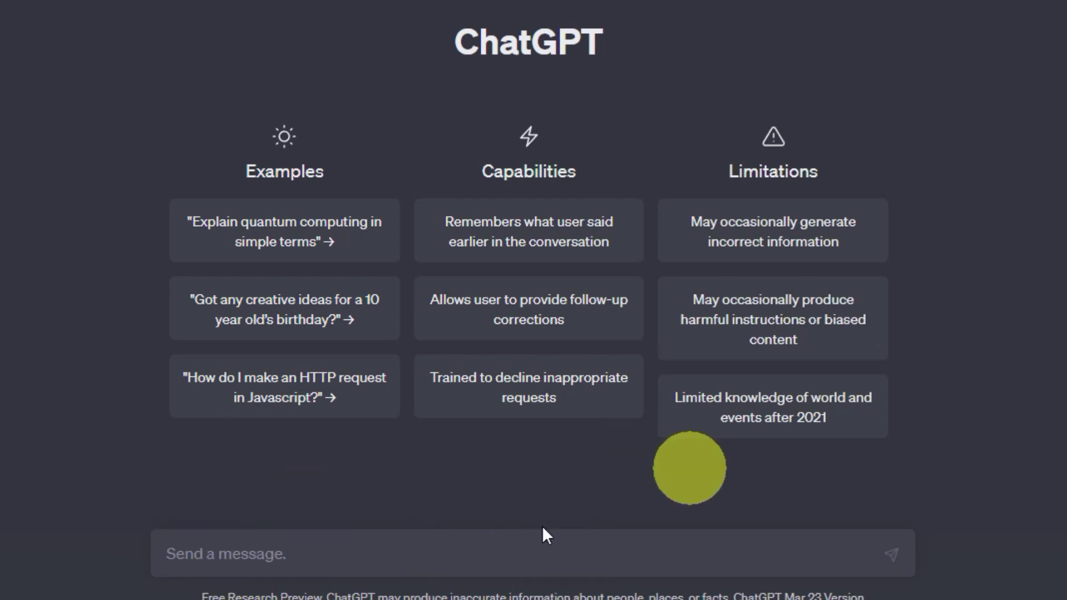
type("write motivat")
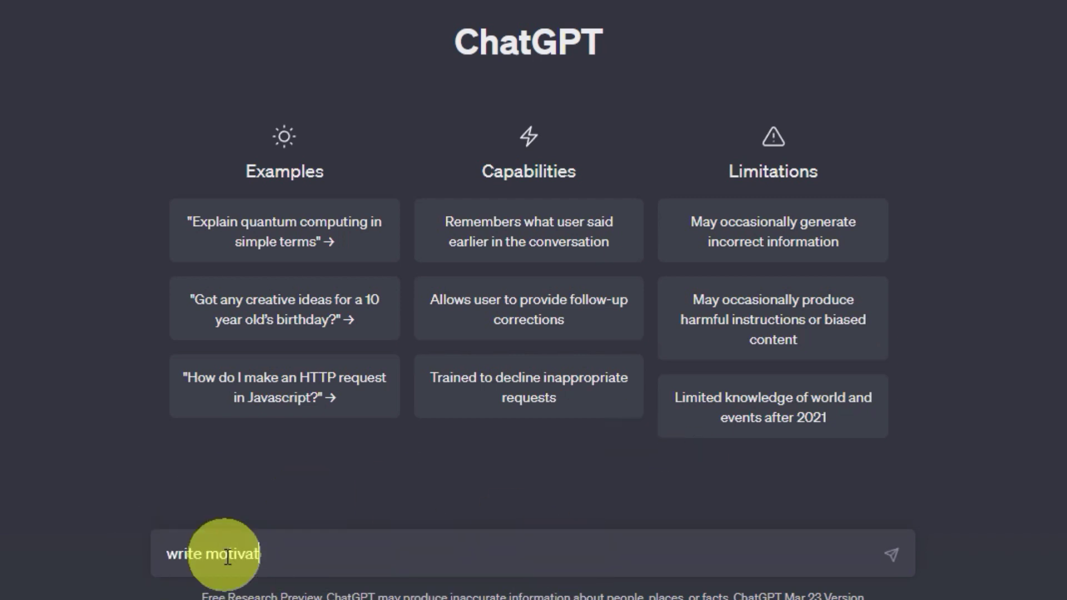
type("ional quotes")
key("Return")
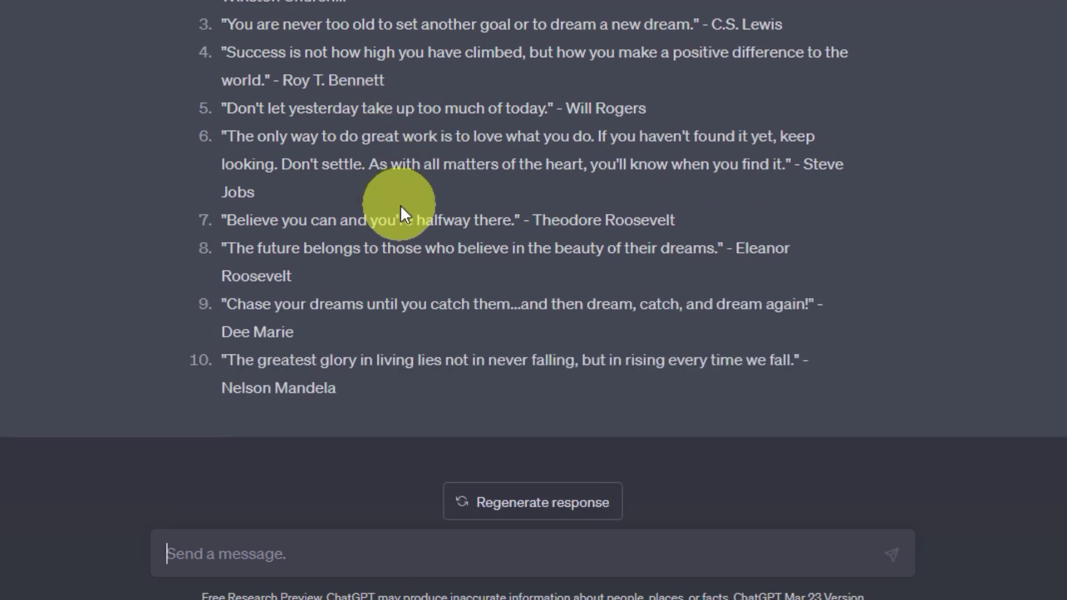
scroll(581, 257, "up", 4)
Ask ChatGPT to 'give me 50 quotes for personality development'.
scroll(581, 258, "down", 4)
type("give me 50 quo")
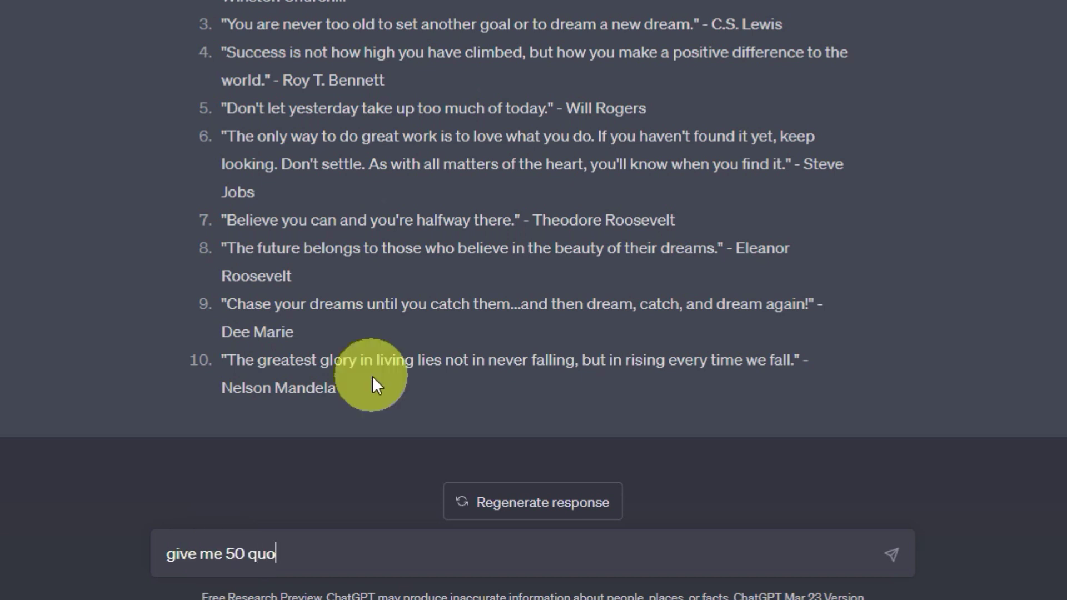
type("tes for personality development")
key("Return")
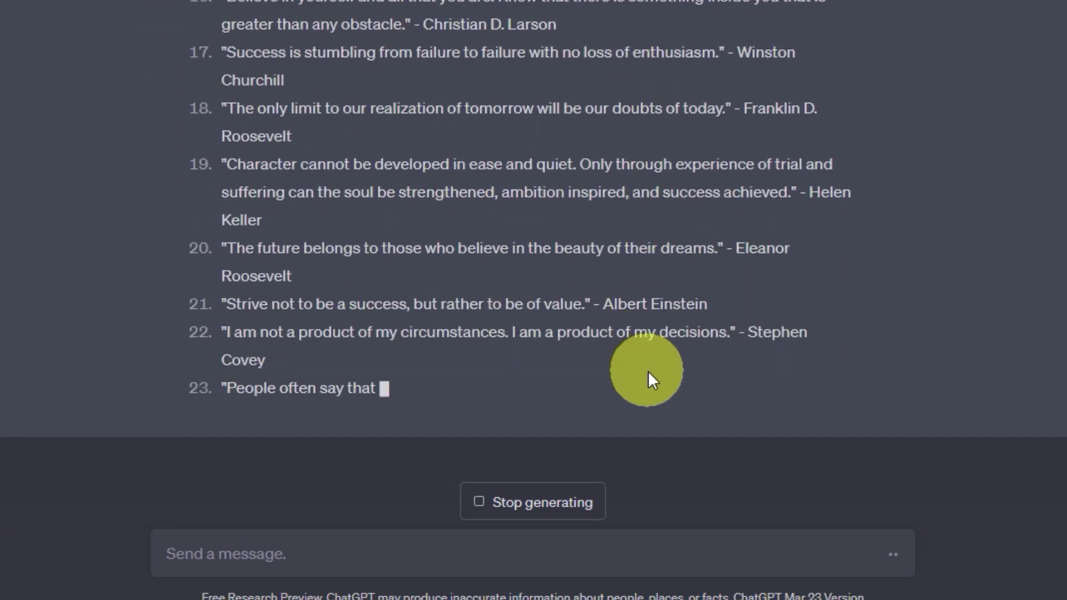
Request 50 motivational quotes for overcoming depression, then follow up with 'make it 50'.
left_click(256, 547)
type("give me 50 motivationa")
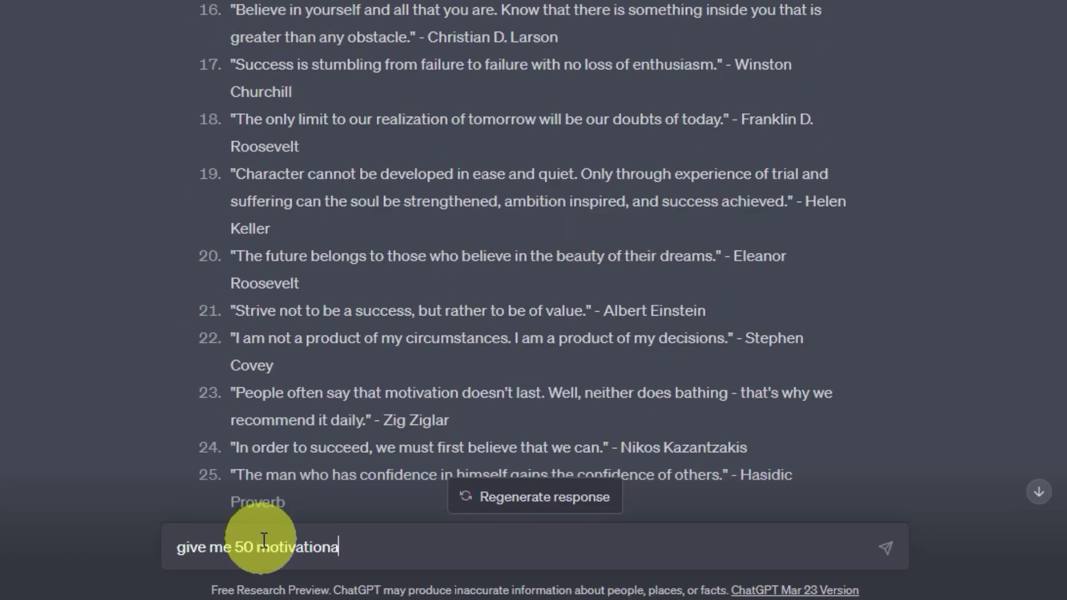
type("l quotes for over comming depression")
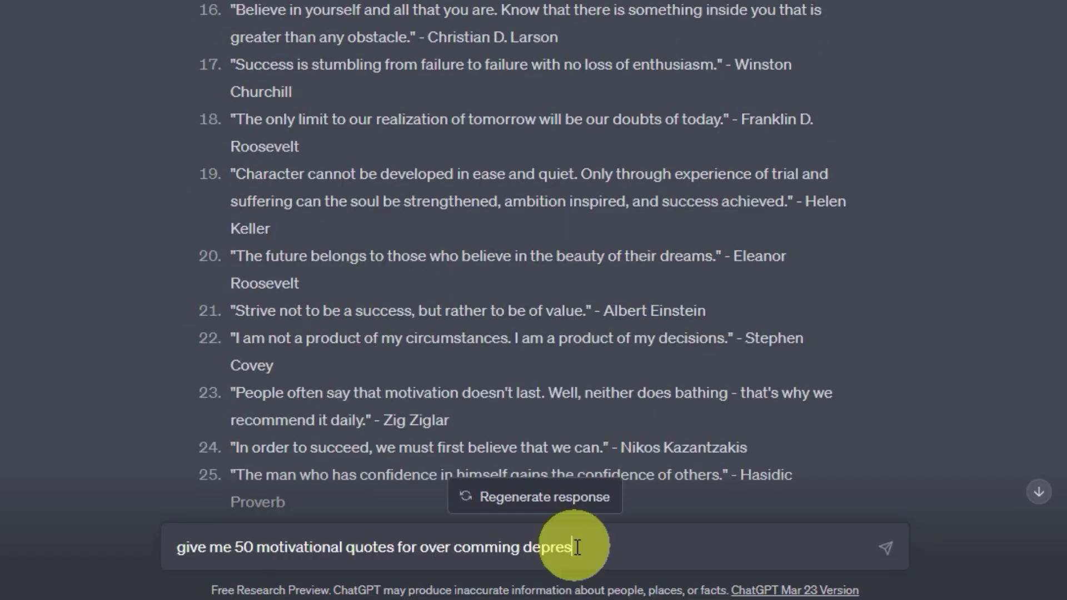
left_click(885, 548)
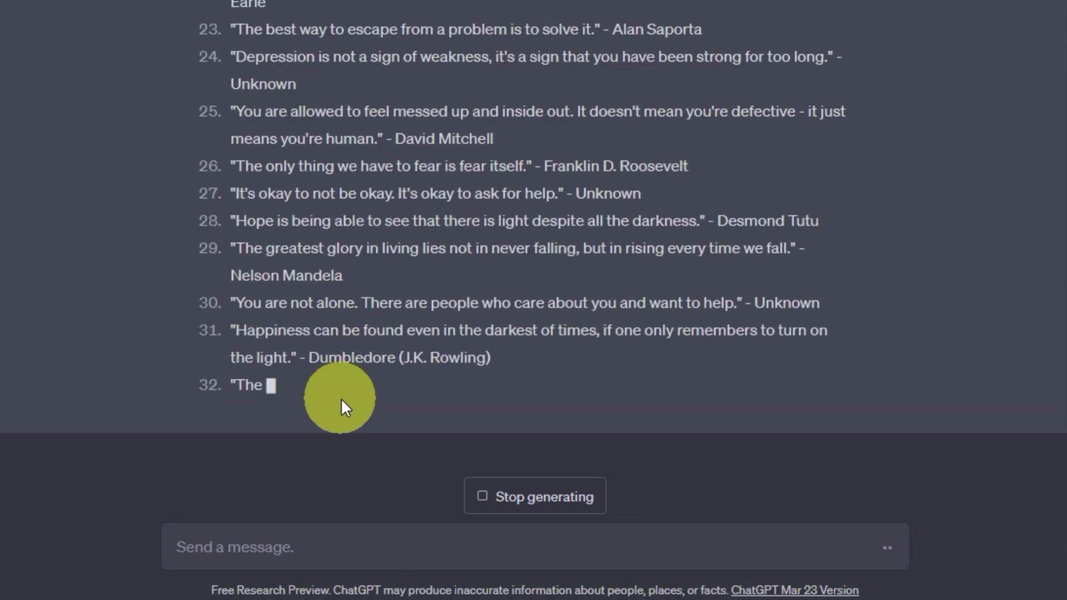
left_click(202, 548)
type("make i")
type("t 50")
key("Return")
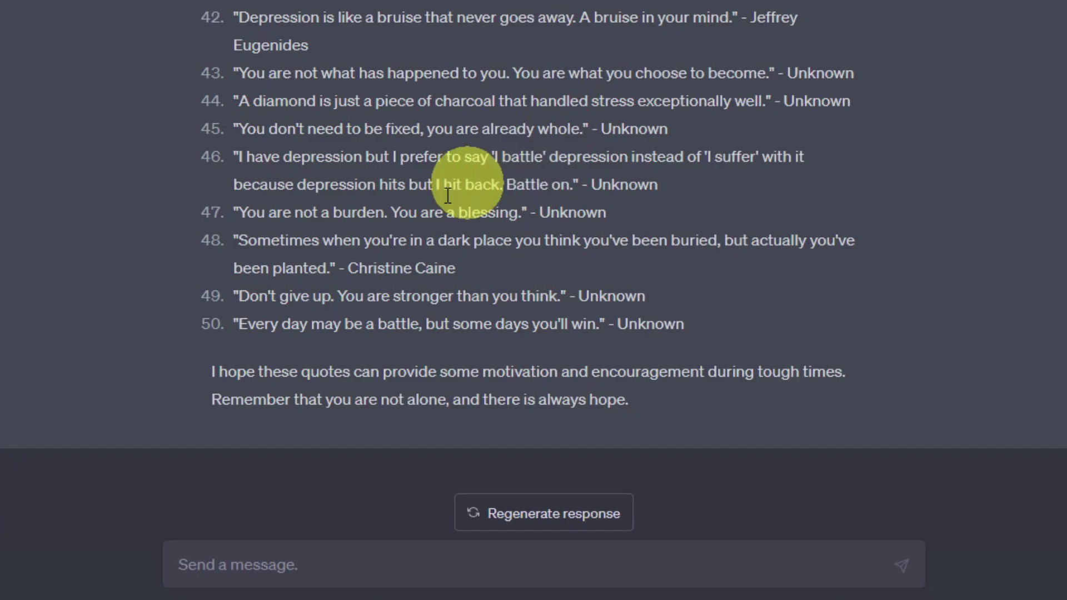
Scroll back up through ChatGPT's overcoming-depression quote list, now past quote 46.
scroll(433, 161, "up", 4)
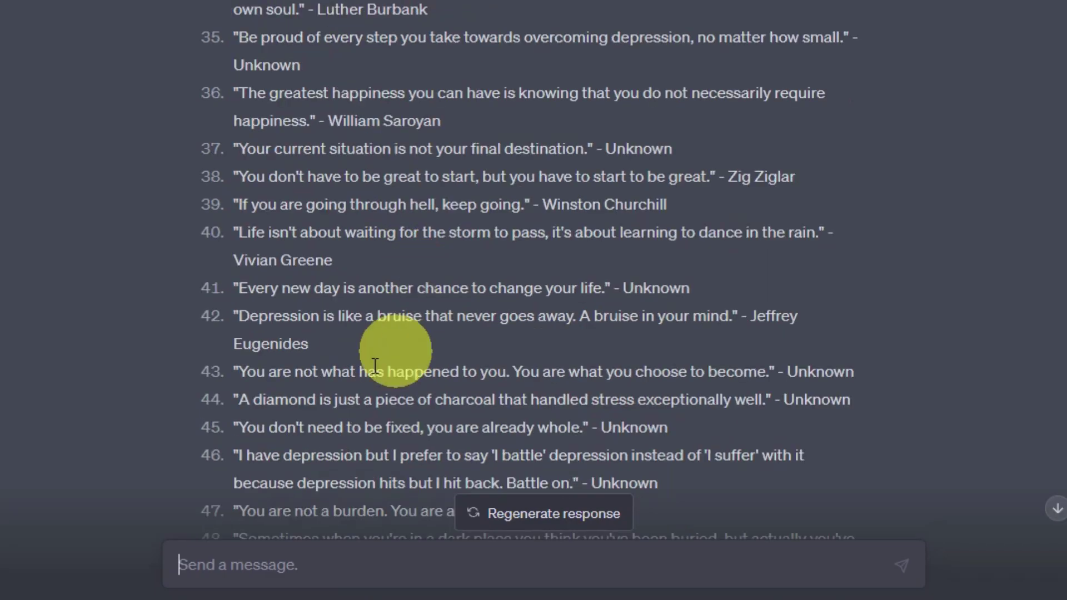
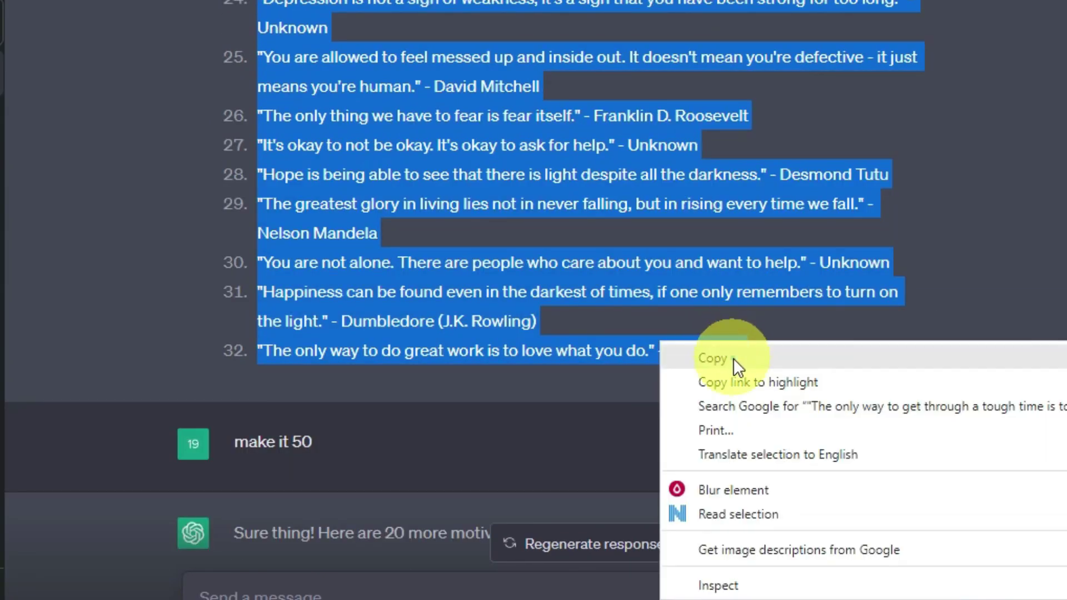
Copy ChatGPT's list of 50 motivational quotes for overcoming depression.
left_click(733, 358)
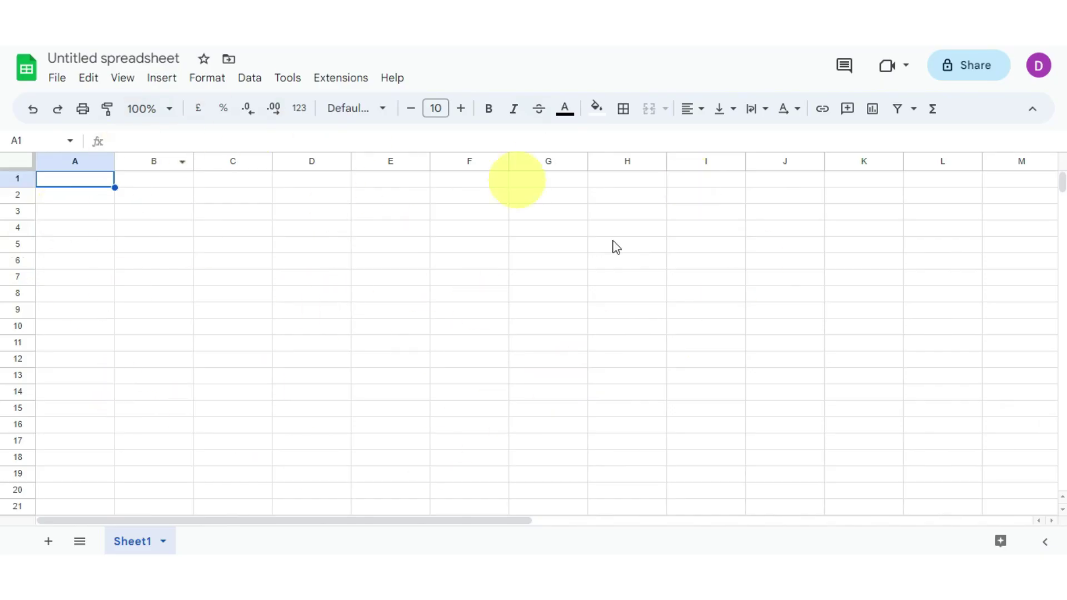
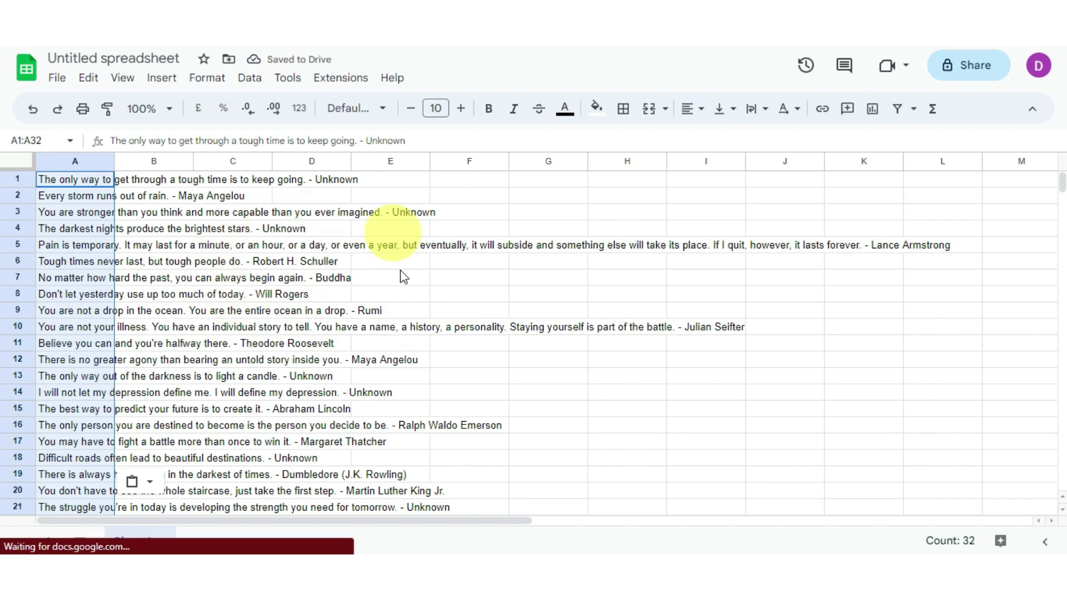
Widen column A and copy quotes 33–50 from the ChatGPT reply.
left_click_drag(148, 165, 928, 252)
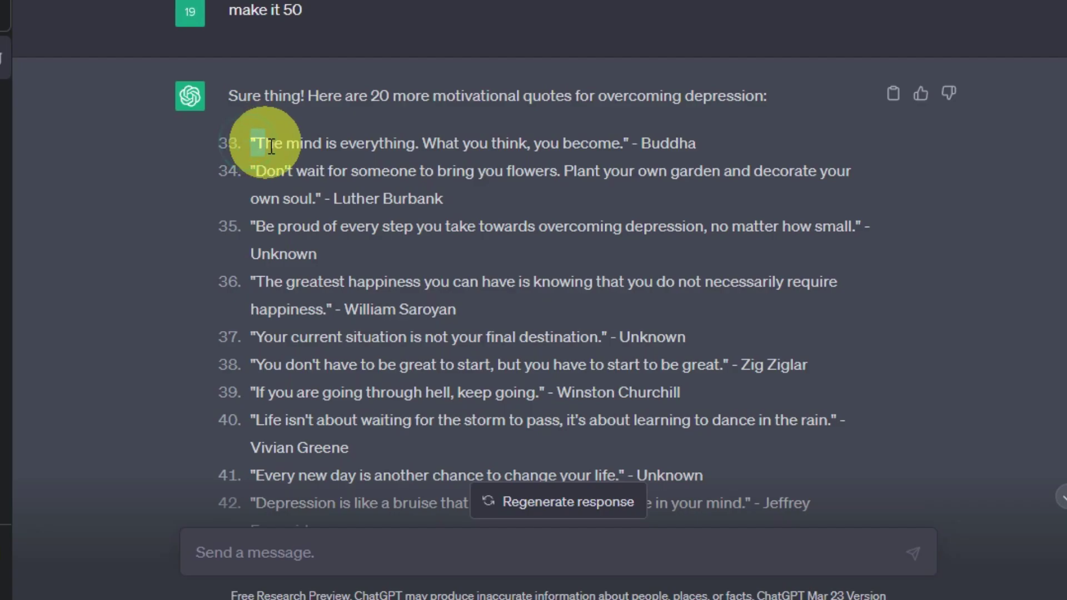
left_click_drag(251, 143, 705, 315)
scroll(480, 342, "down", 9)
right_click(705, 315)
left_click(701, 330)
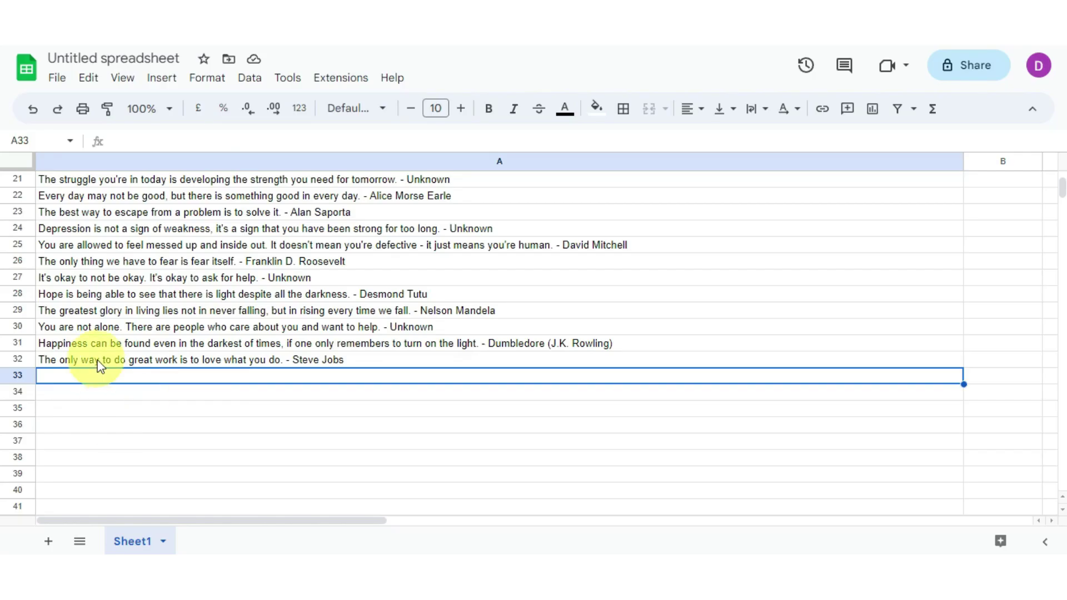
Paste the copied quotes as values only starting at cell A33.
right_click(100, 372)
mouse_move(167, 197)
left_click(392, 203)
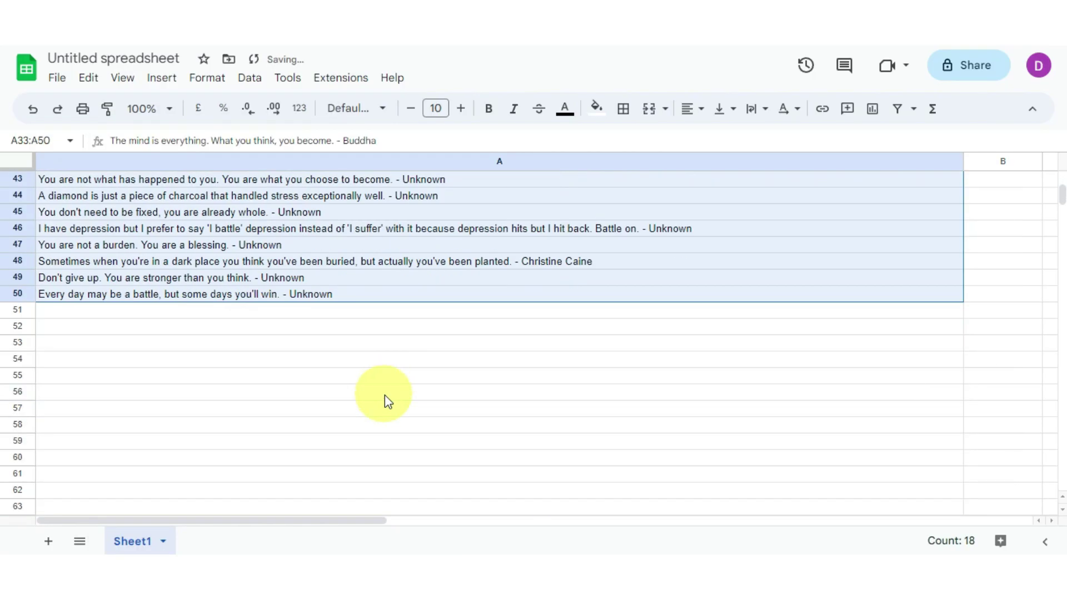
left_click(386, 400)
scroll(400, 417, "up", 14)
Download the quotes sheet as a Comma-separated values (.csv) file.
left_click(57, 78)
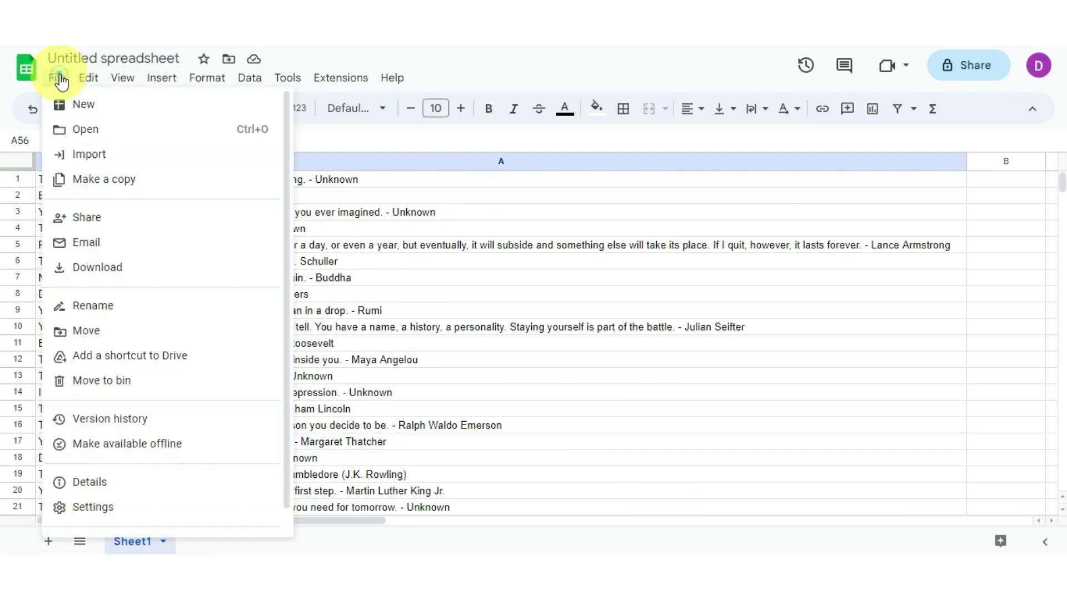
mouse_move(265, 274)
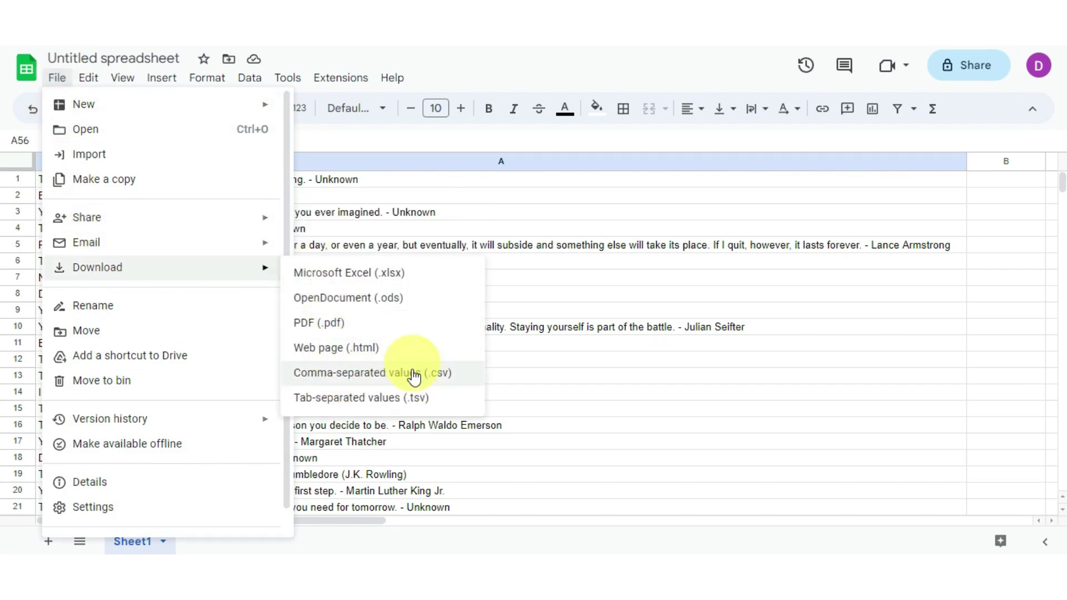
left_click(296, 377)
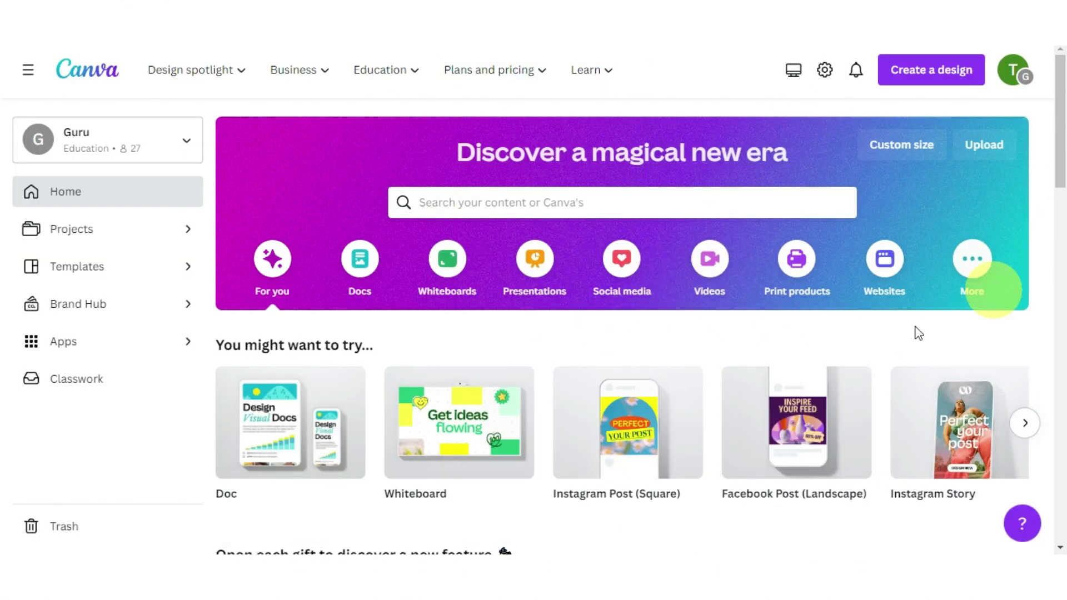
Start a new Canva design and search the design types for YouTube Shorts.
left_click(919, 69)
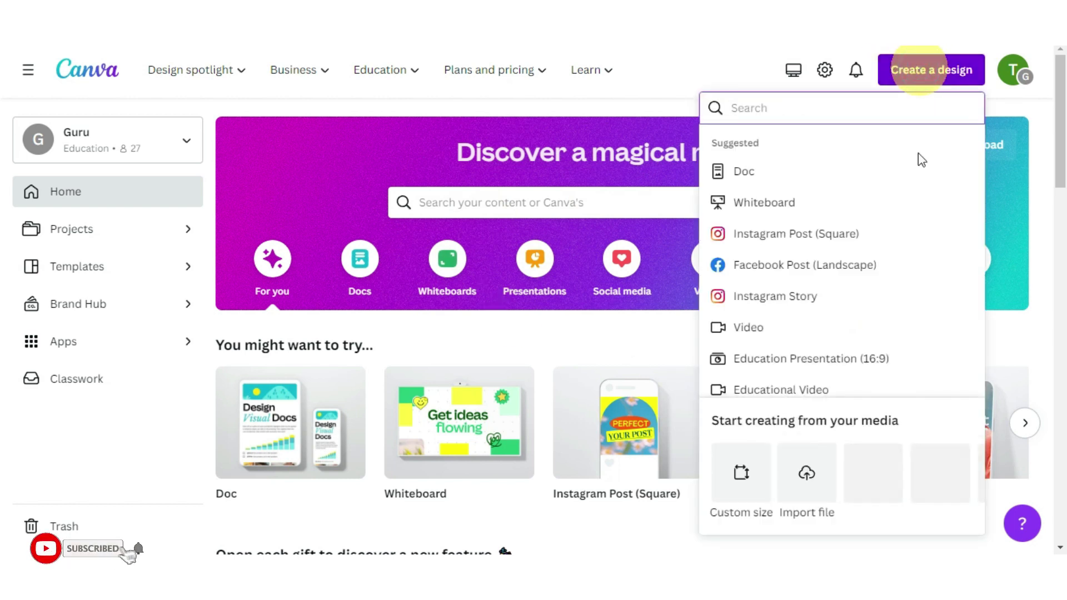
scroll(828, 267, "down", 10)
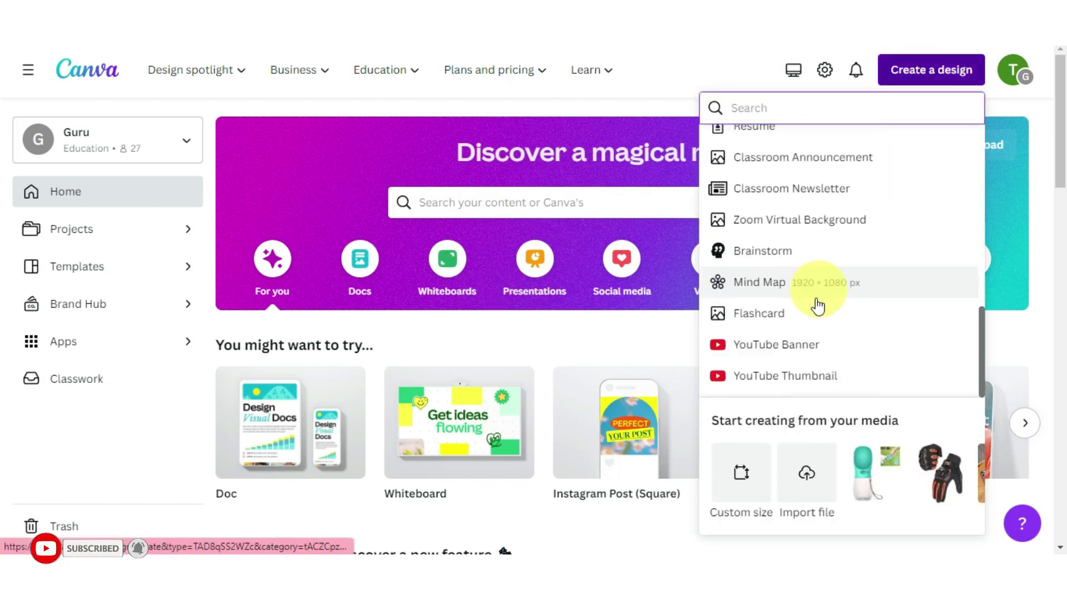
scroll(814, 305, "down", 3)
scroll(809, 364, "down", 3)
scroll(809, 364, "up", 5)
left_click(745, 112)
type("youtube")
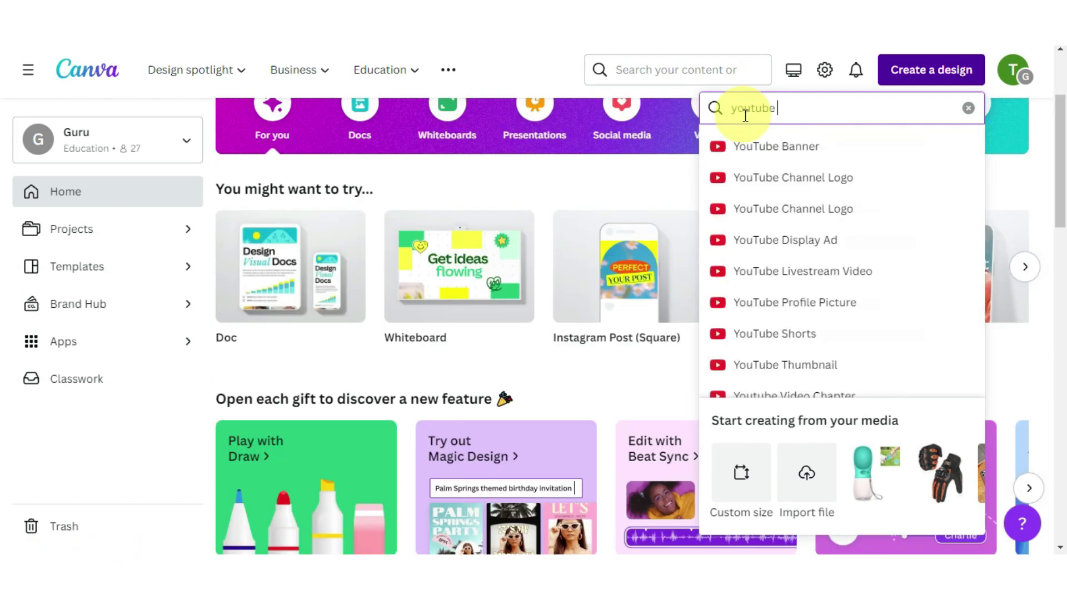
type(" sh")
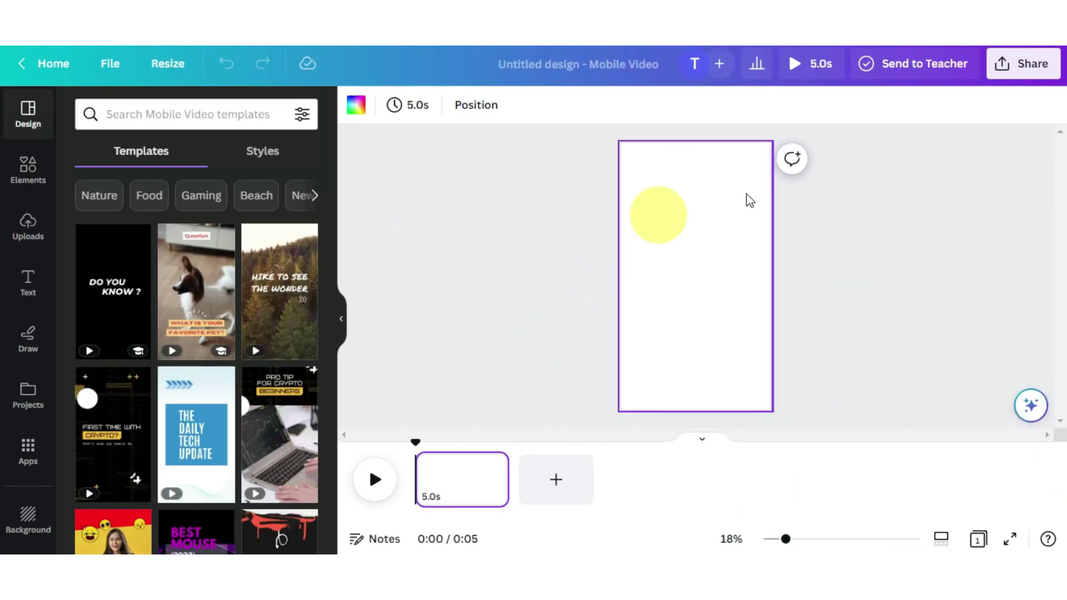
Browse the Design templates available for the Mobile Video design.
scroll(213, 314, "down", 10)
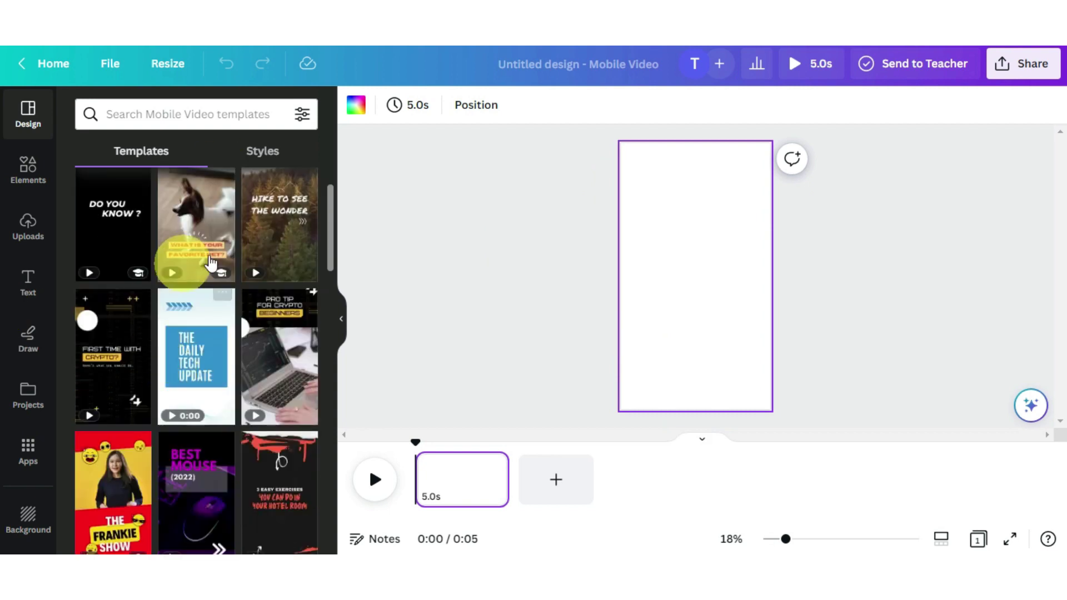
scroll(213, 314, "down", 5)
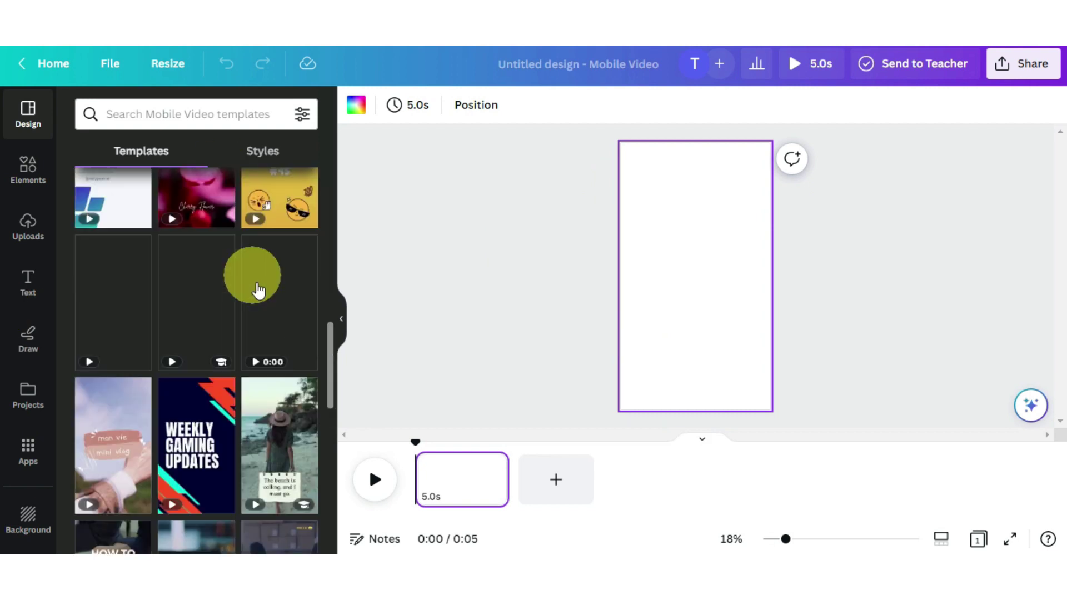
scroll(179, 300, "down", 5)
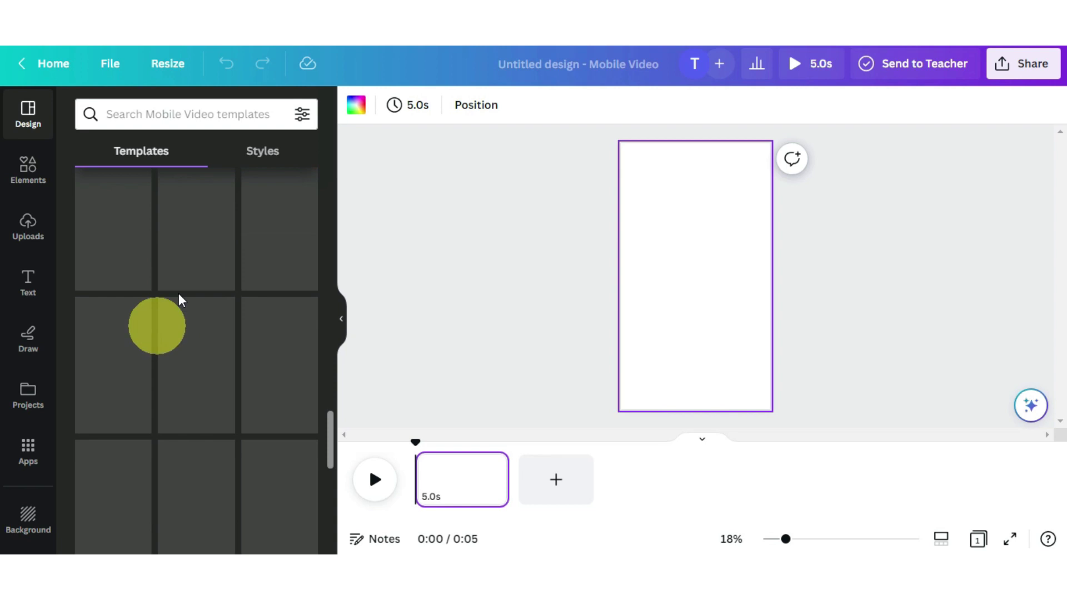
scroll(243, 371, "down", 2)
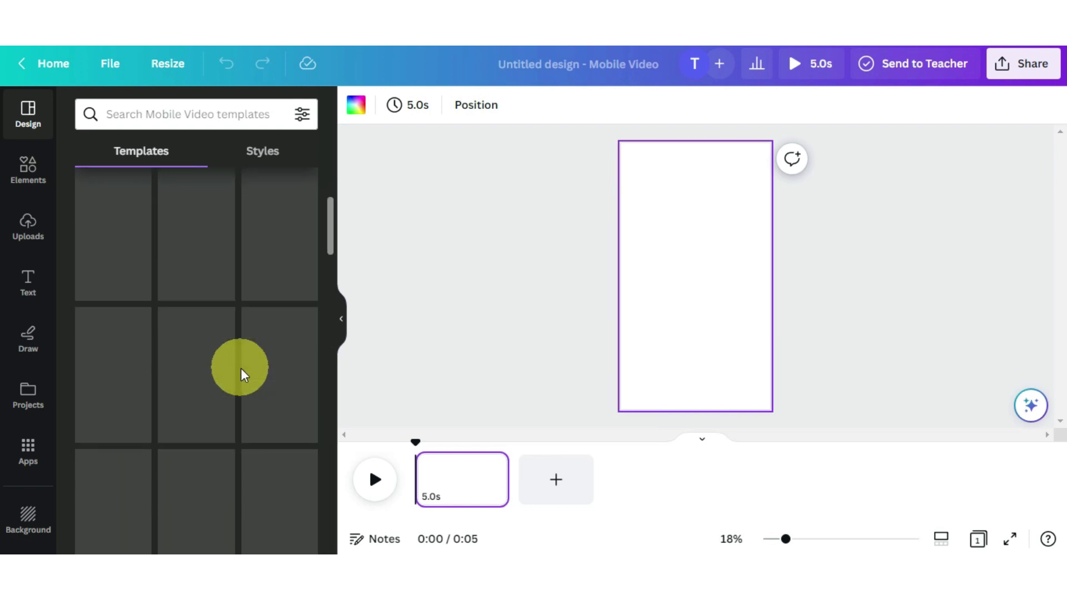
scroll(243, 377, "down", 10)
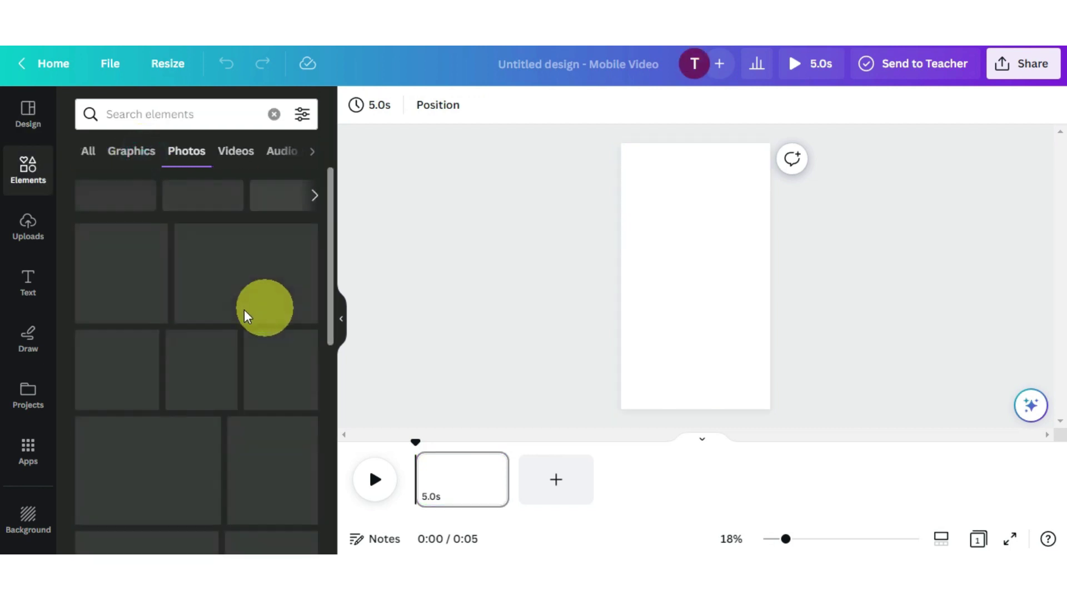
scroll(174, 320, "down", 3)
scroll(184, 314, "down", 5)
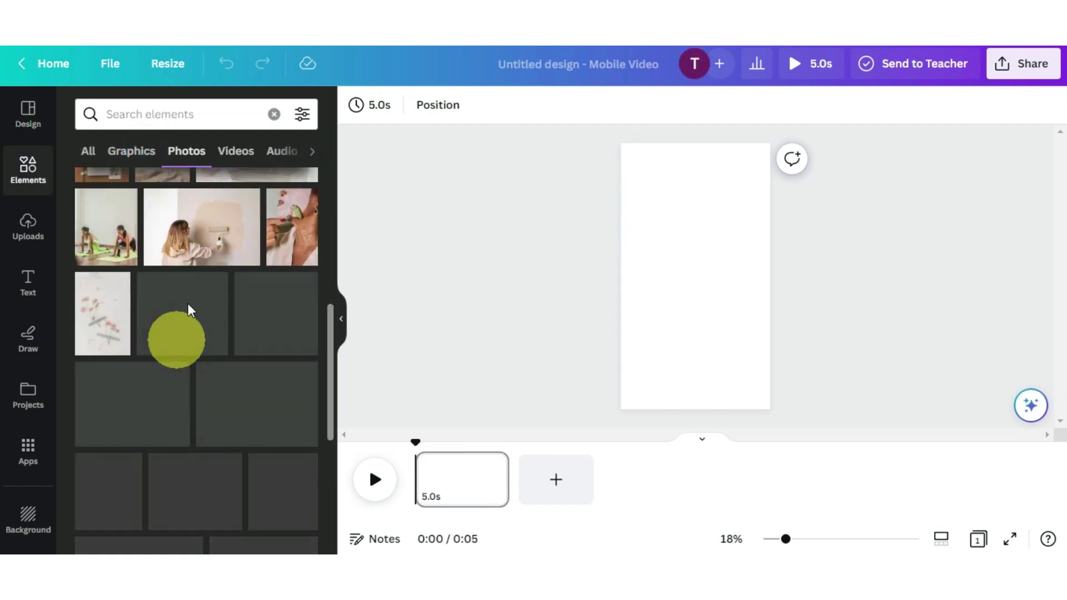
Search the Photos library for 'background' and look through the results.
left_click(181, 113)
type("background")
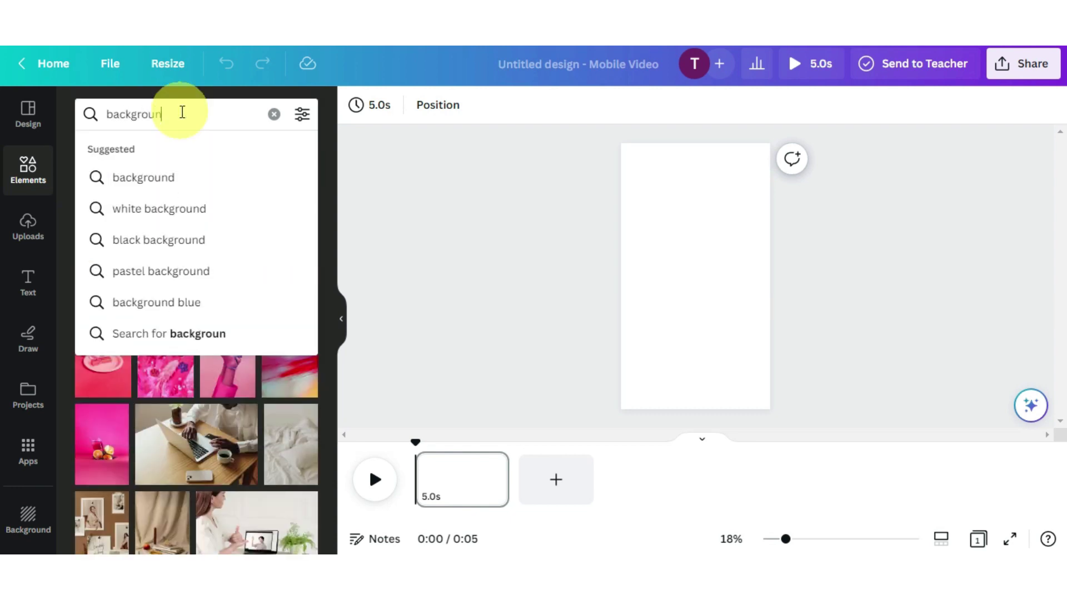
key("Return")
scroll(189, 267, "down", 3)
scroll(185, 333, "down", 10)
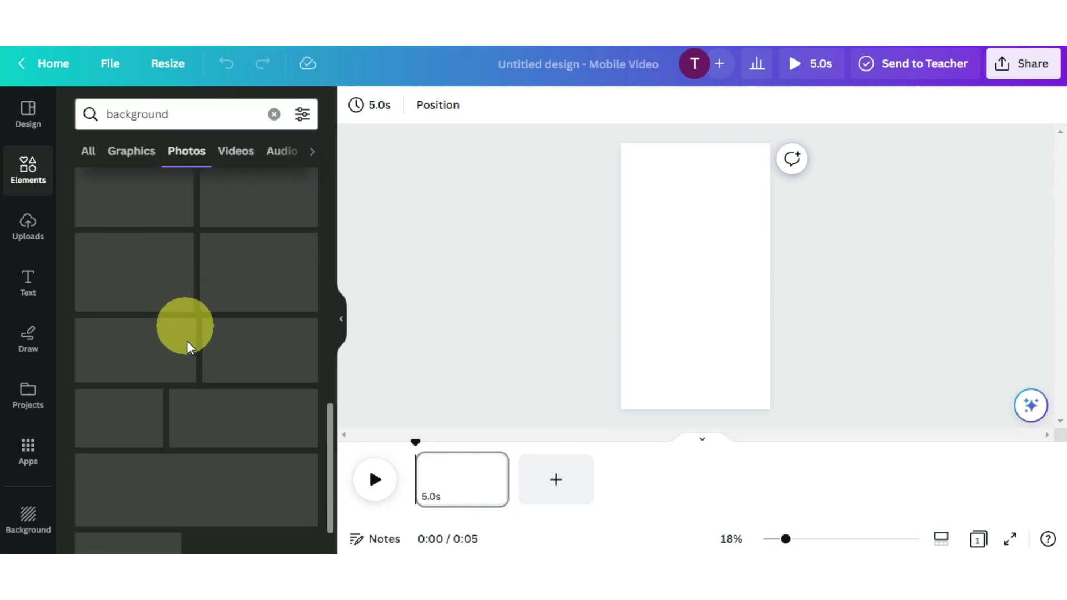
scroll(237, 374, "up", 10)
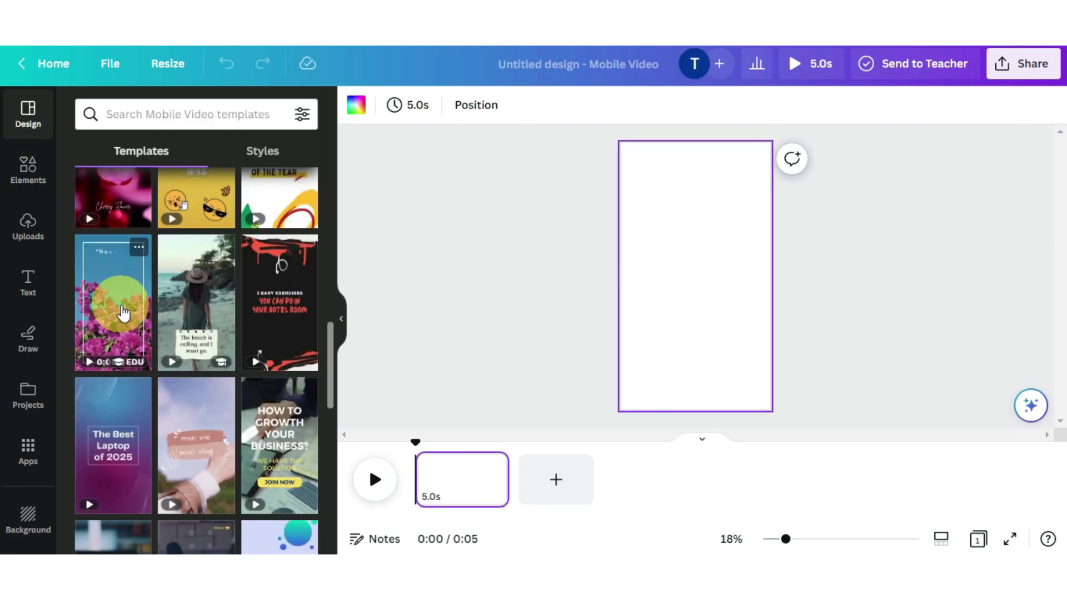
Apply the Blue and Purple Floral Quotes template and enlarge the quote text box and font.
left_click(118, 307)
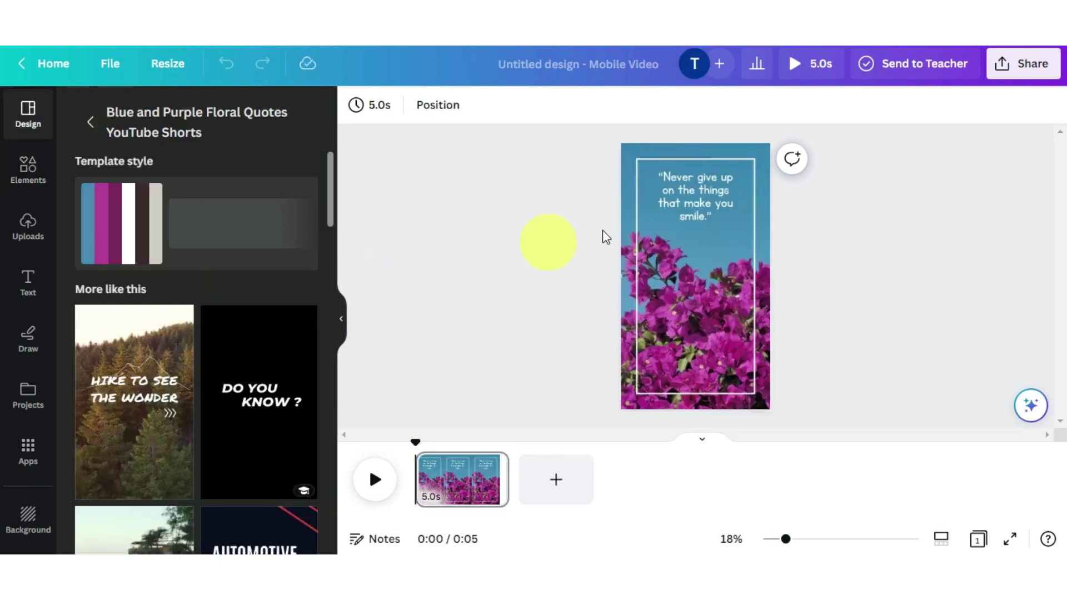
left_click(659, 206)
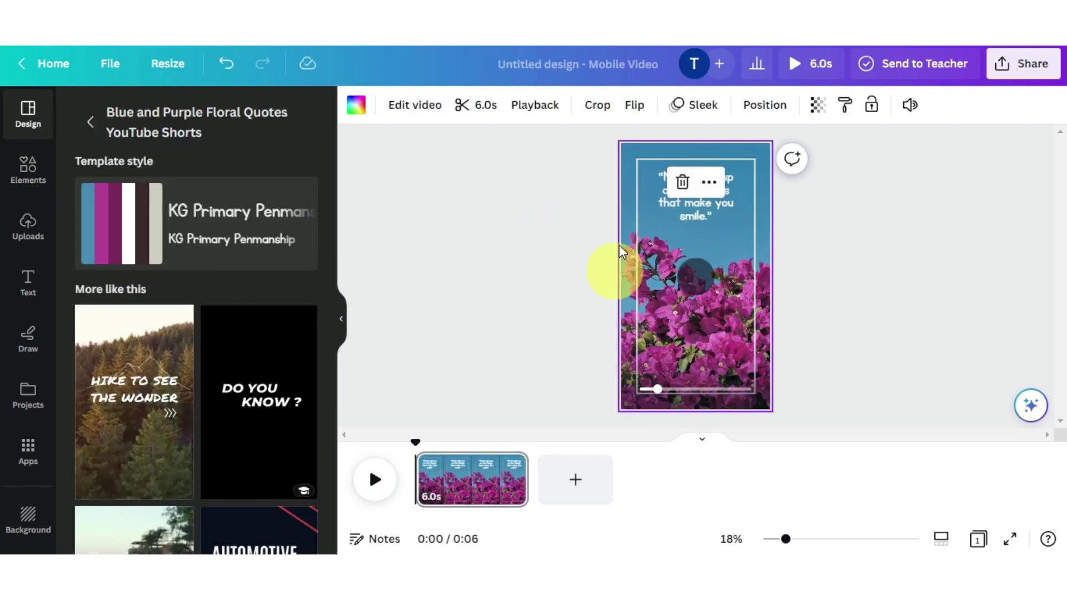
left_click_drag(637, 167, 708, 232)
left_click(550, 105)
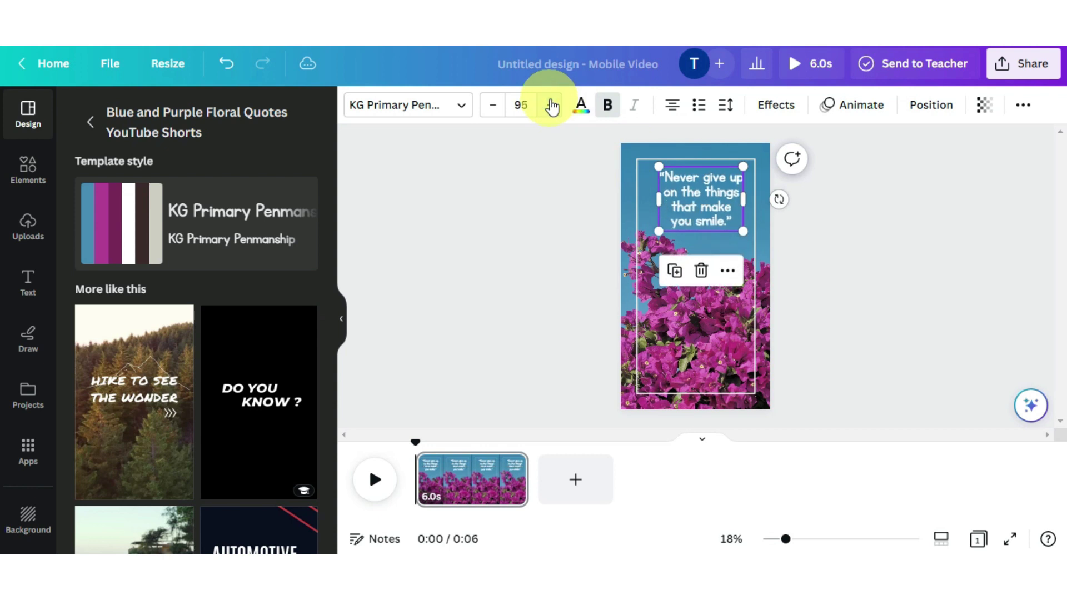
left_click(739, 203)
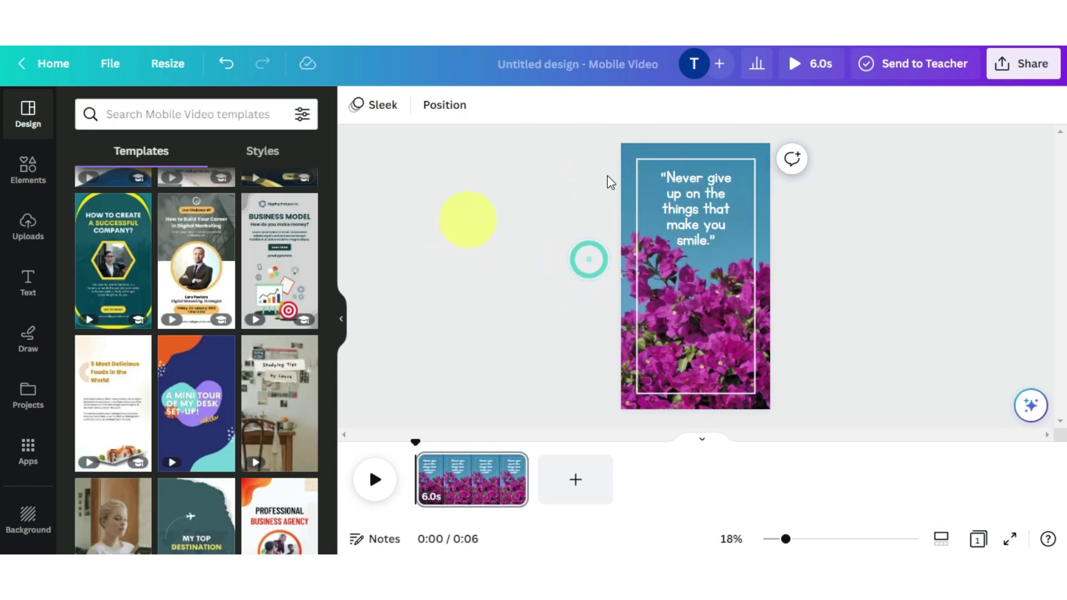
Review the background video's Adjust settings, then bring up Bulk create.
left_click(414, 106)
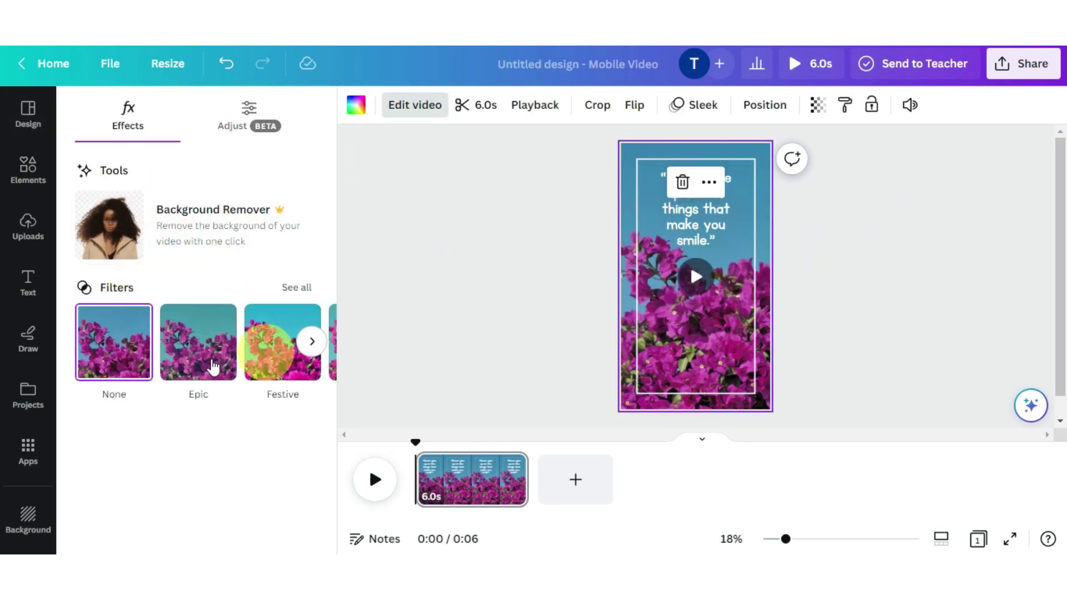
left_click(231, 111)
scroll(215, 239, "down", 3)
scroll(206, 277, "up", 3)
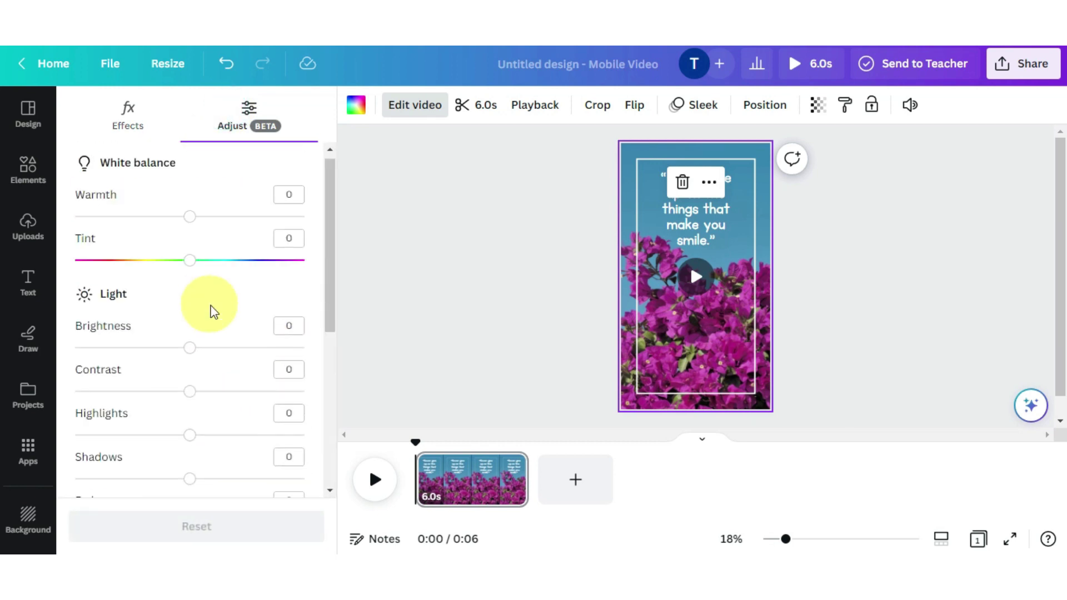
left_click(698, 368)
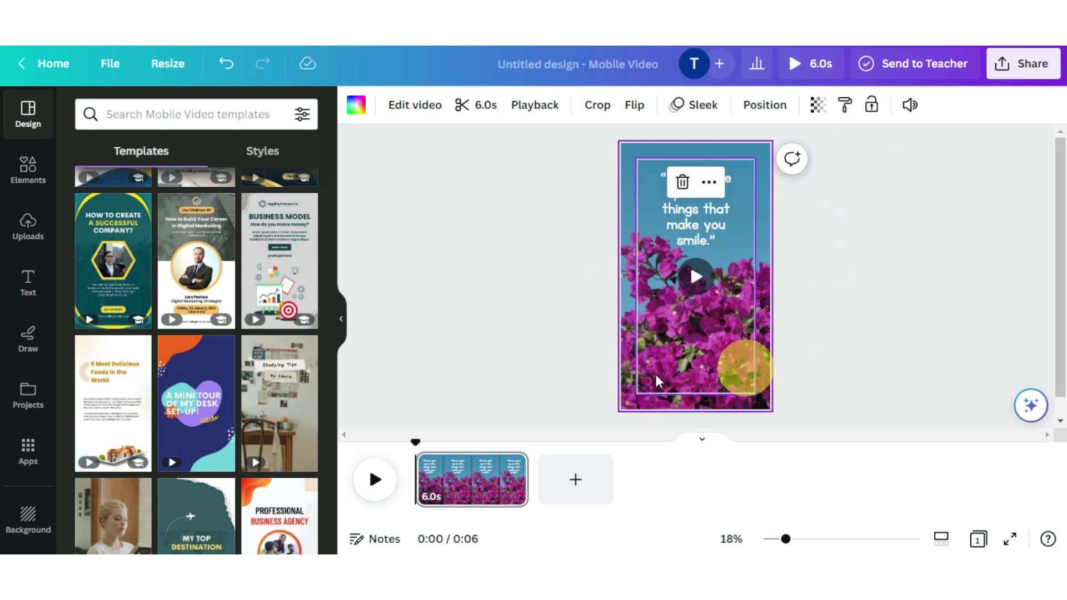
left_click(12, 354)
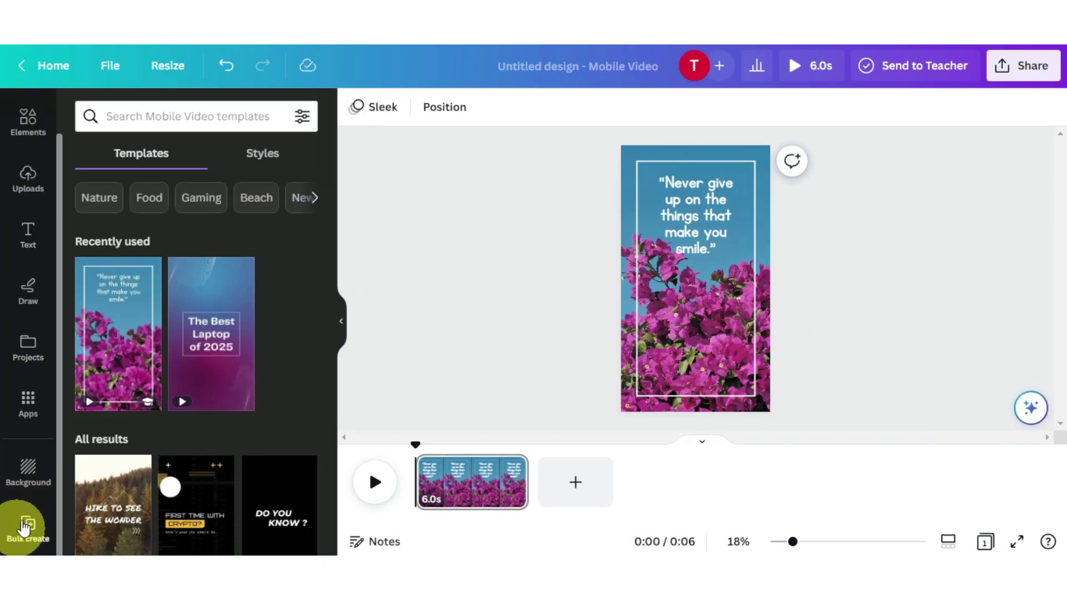
left_click(39, 521)
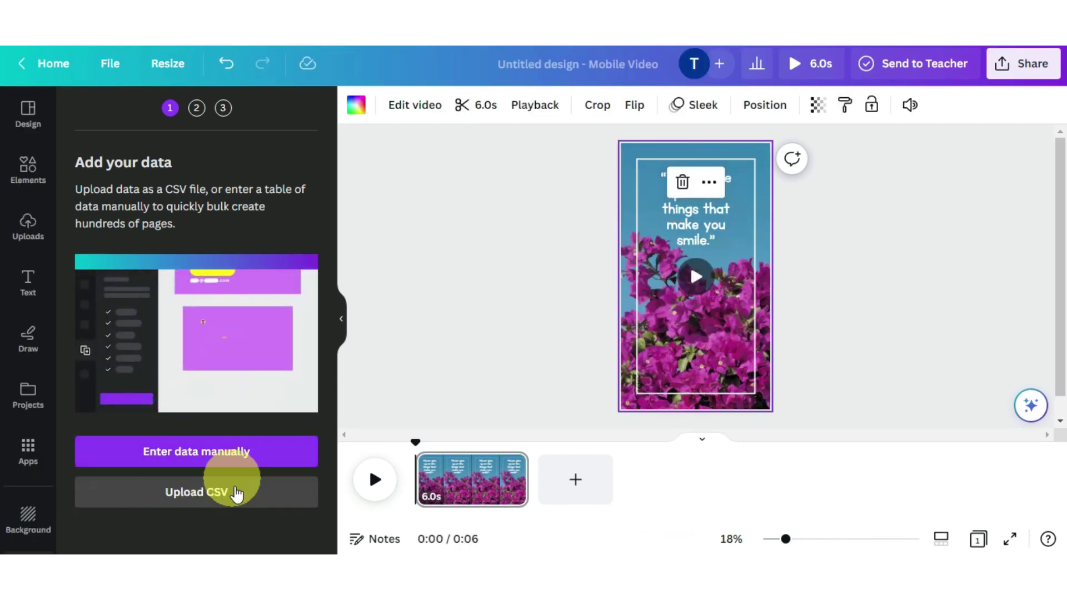
Upload 'Untitled spreadsheet - Sheet1.csv' as the Bulk create data.
left_click(169, 508)
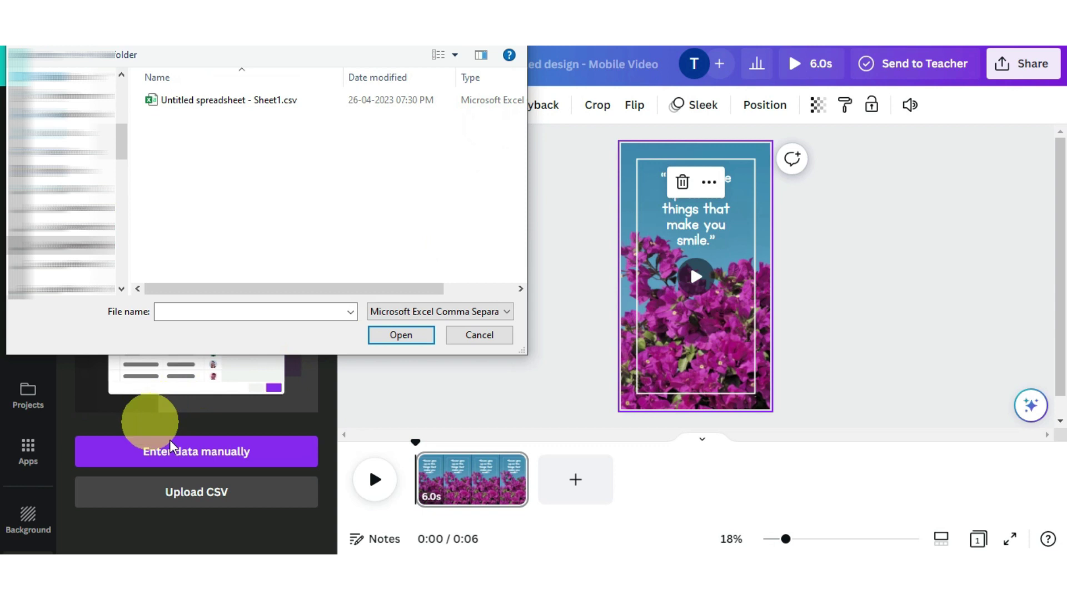
left_click(206, 101)
Load the CSV, connect the quote text box to its quote field, and continue.
left_click(384, 332)
left_click(711, 228)
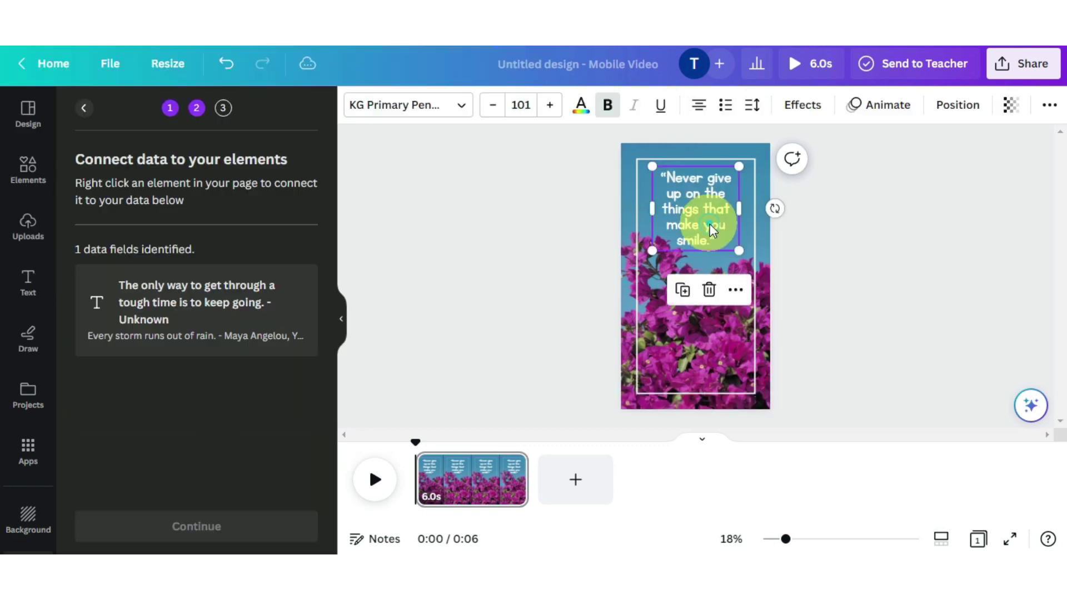
left_click(720, 290)
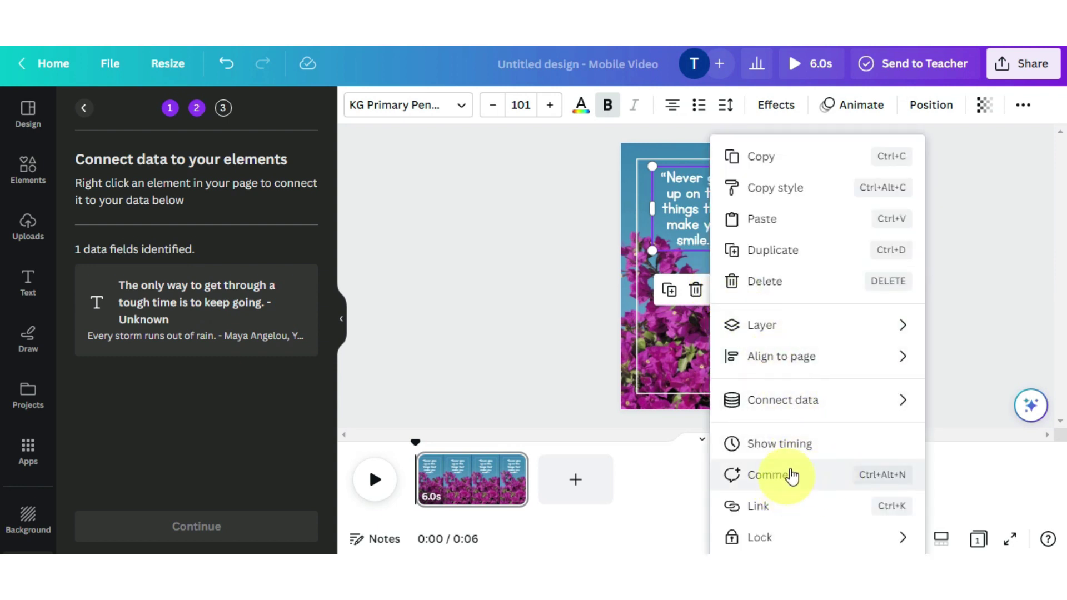
mouse_move(757, 410)
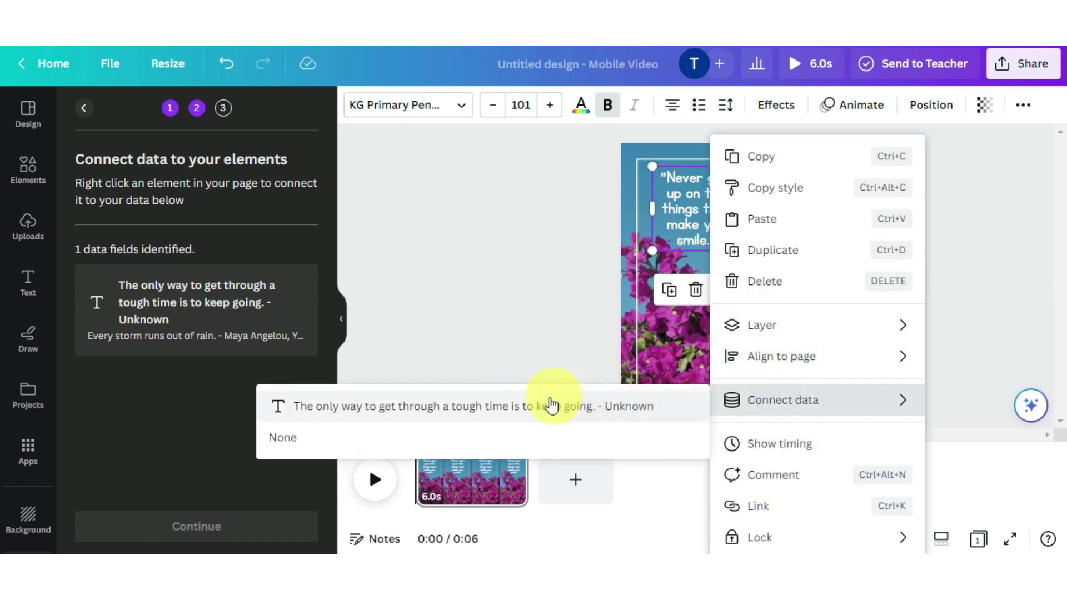
left_click(529, 408)
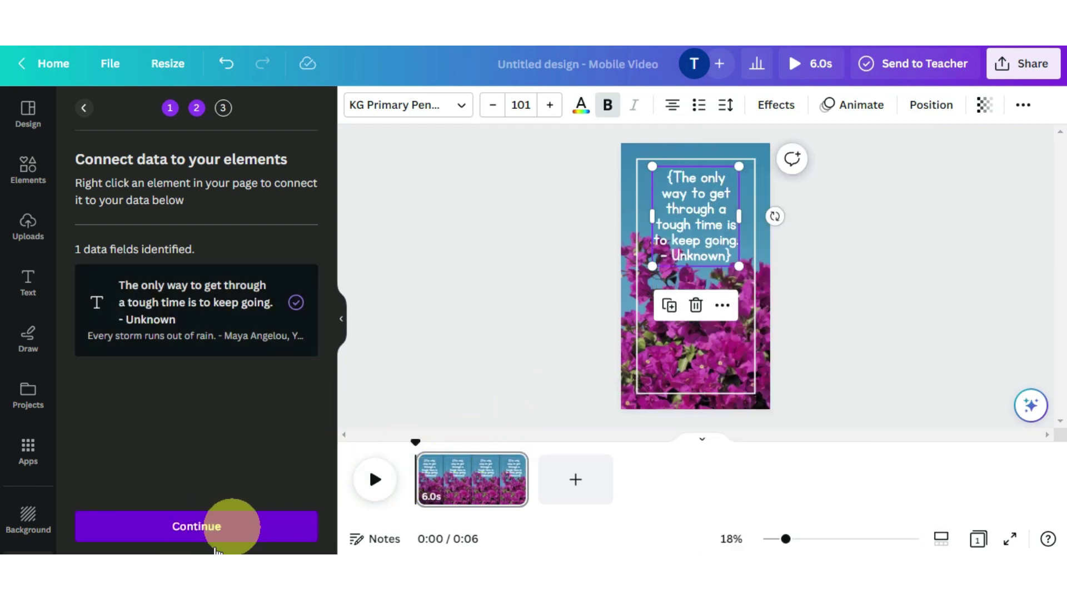
left_click(202, 527)
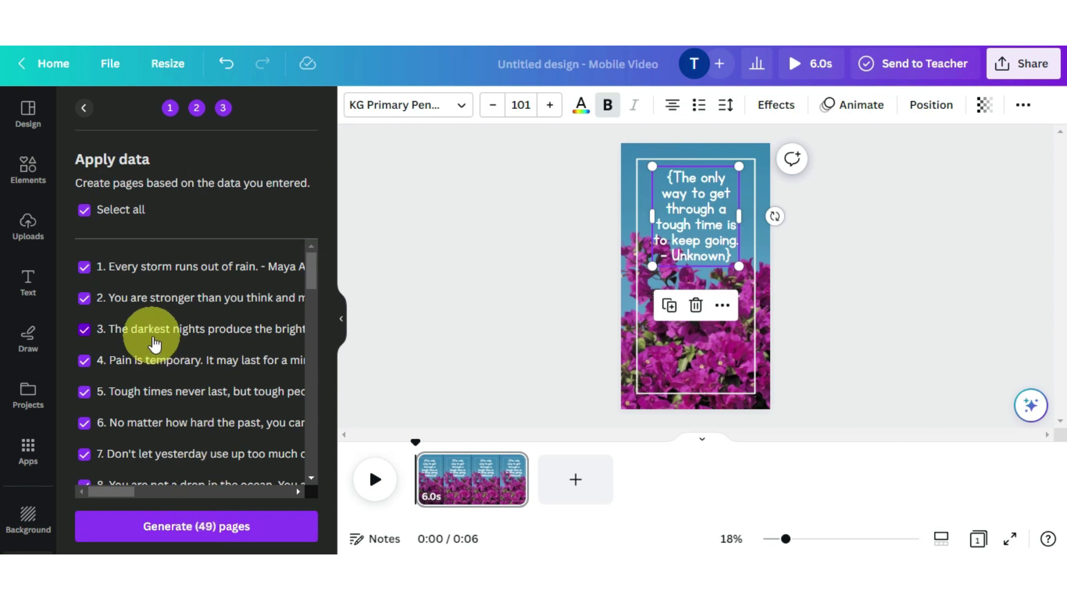
scroll(148, 334, "down", 4)
Generate the 49 quote pages and scroll through the results.
left_click(211, 523)
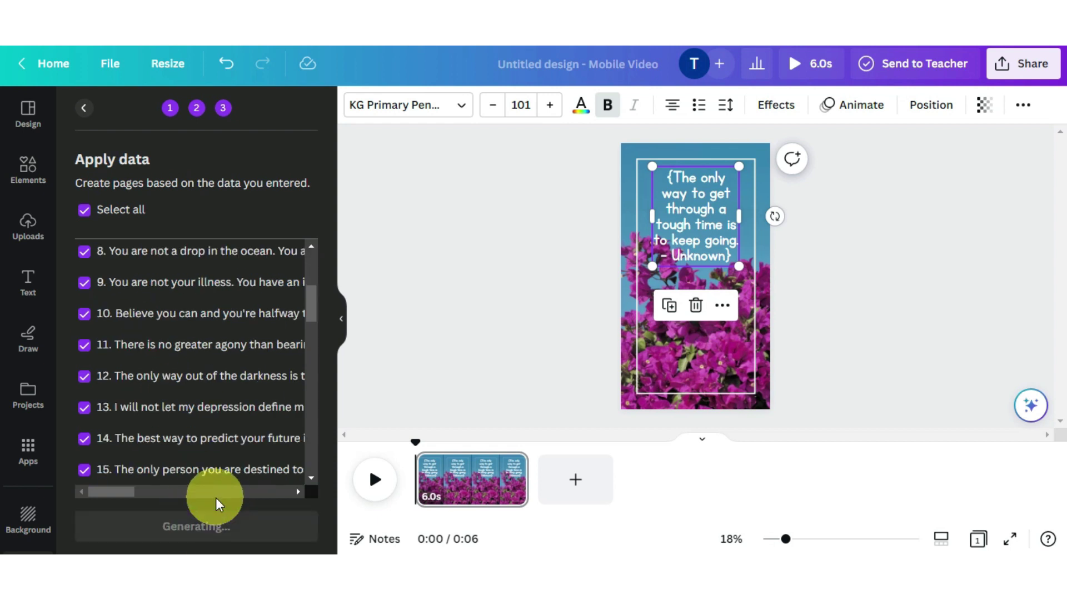
left_click(611, 503)
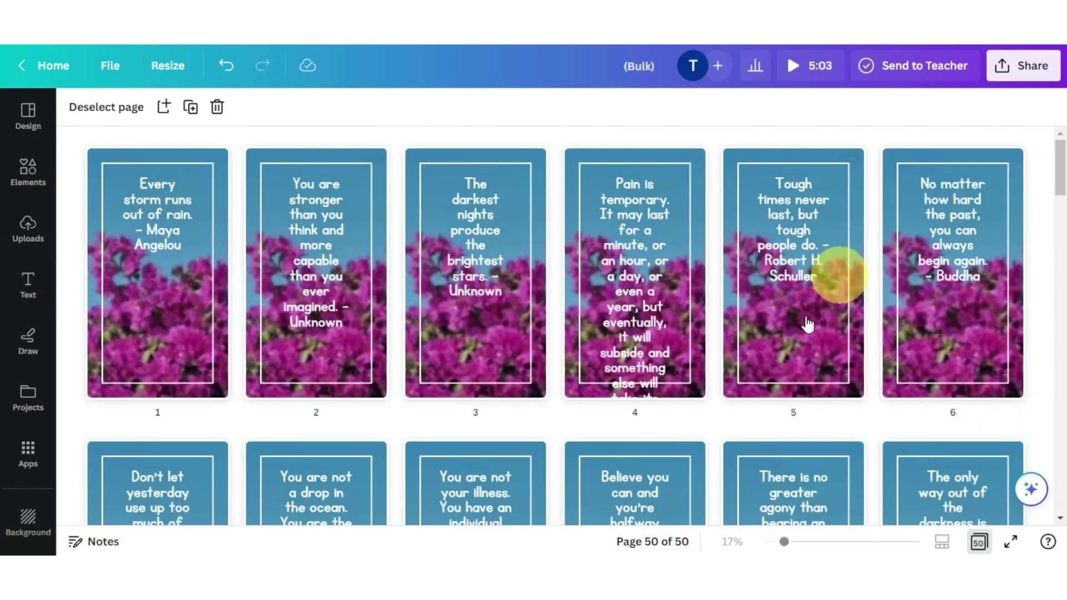
scroll(345, 209, "down", 8)
scroll(873, 318, "down", 15)
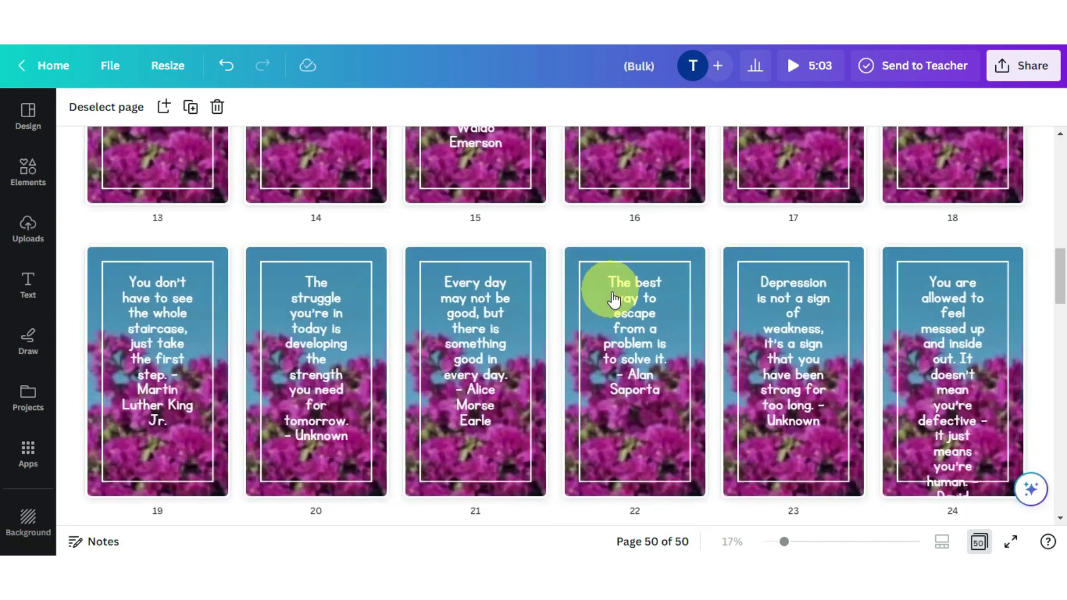
scroll(503, 358, "down", 4)
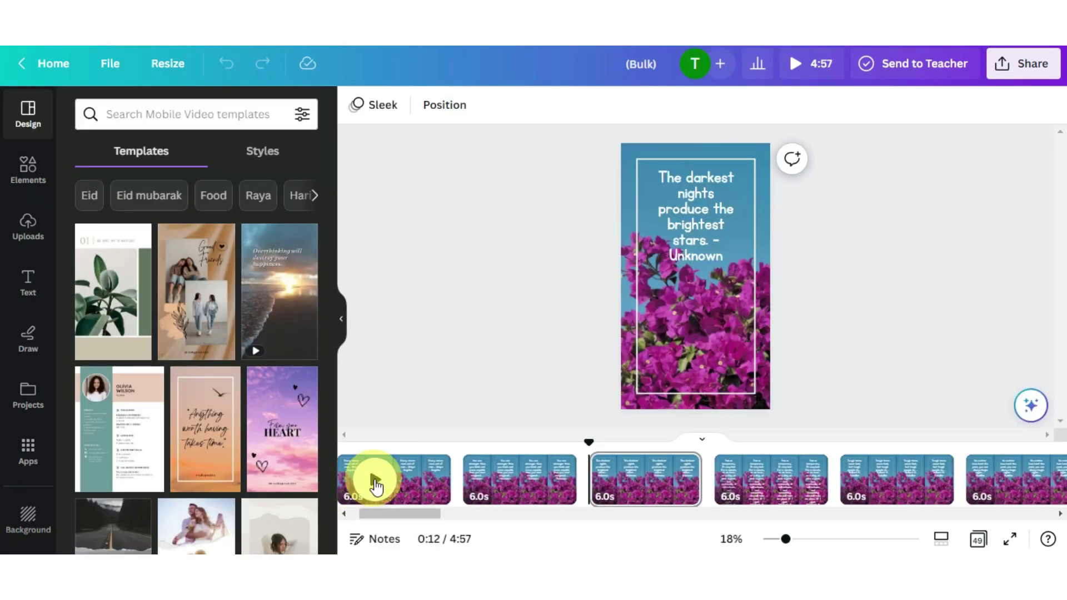
Preview the video from page 1, then switch to grid view and select page 4.
left_click(375, 480)
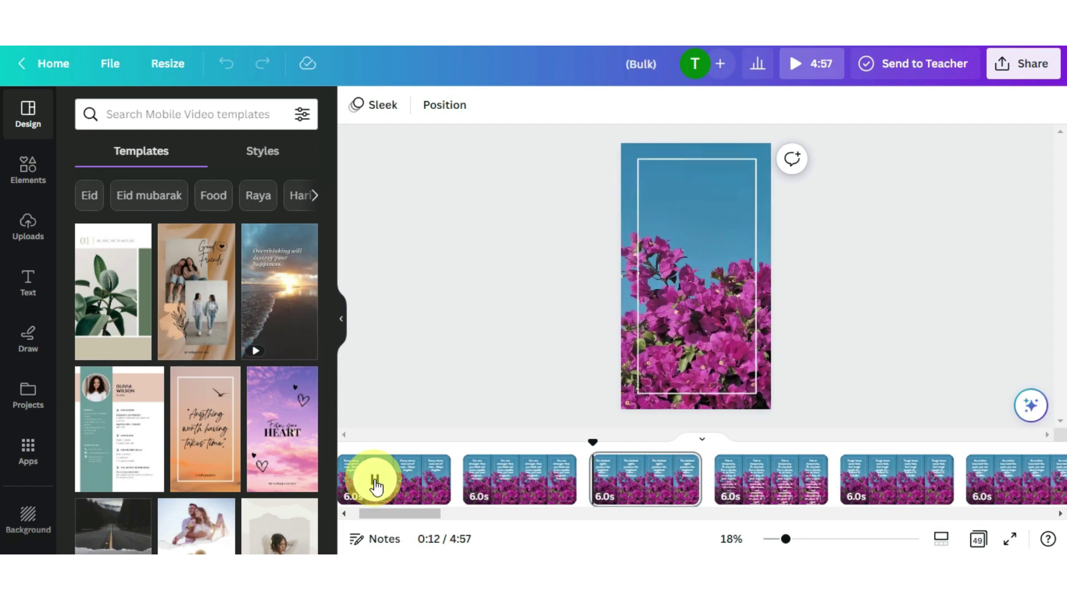
left_click(858, 447)
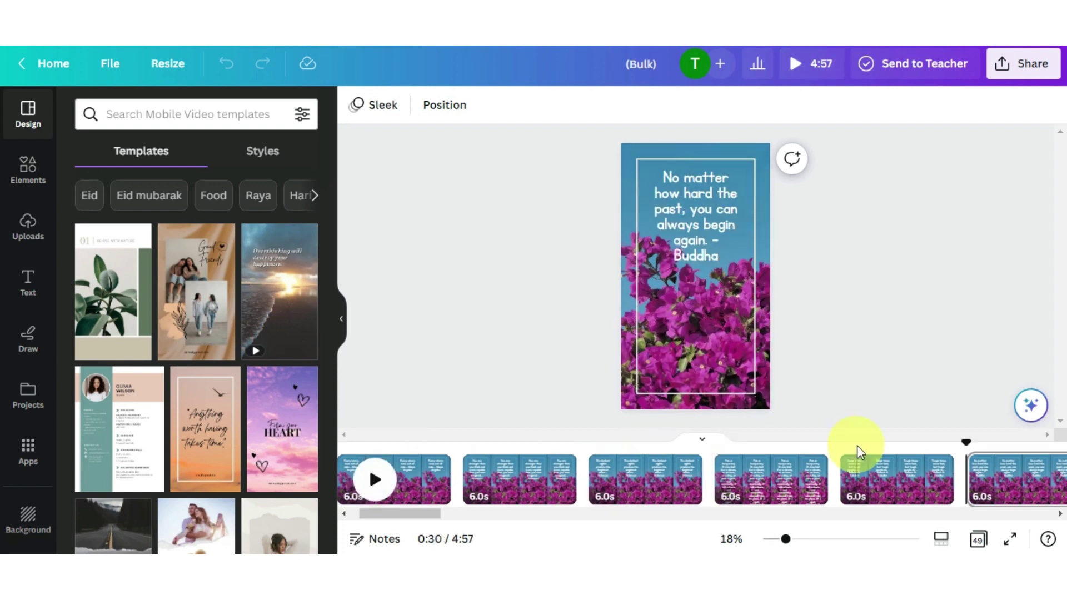
left_click(978, 540)
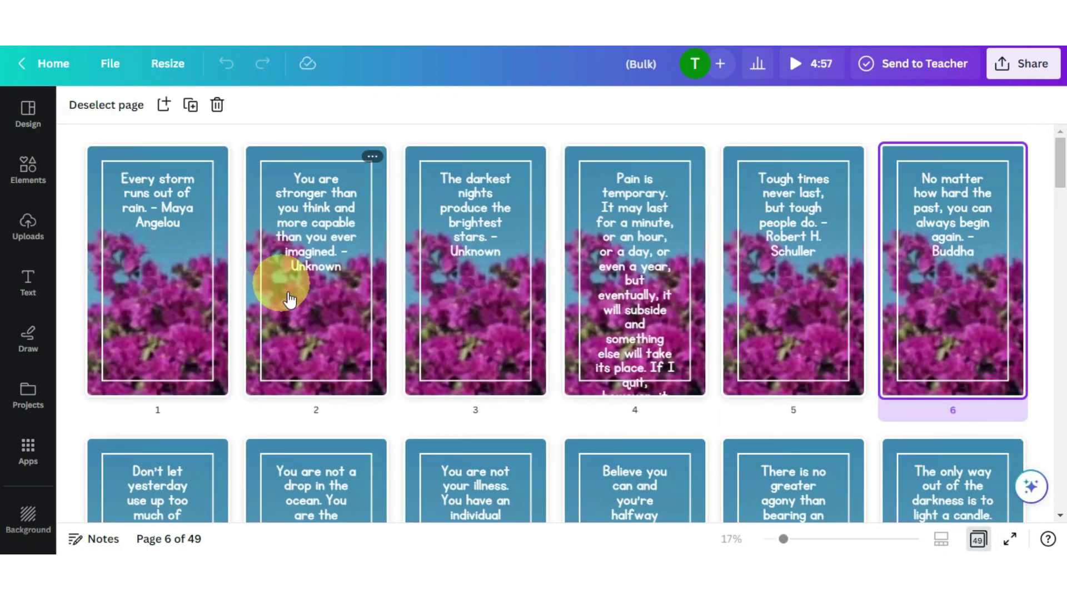
scroll(501, 278, "down", 10)
scroll(595, 305, "up", 10)
left_click(595, 305)
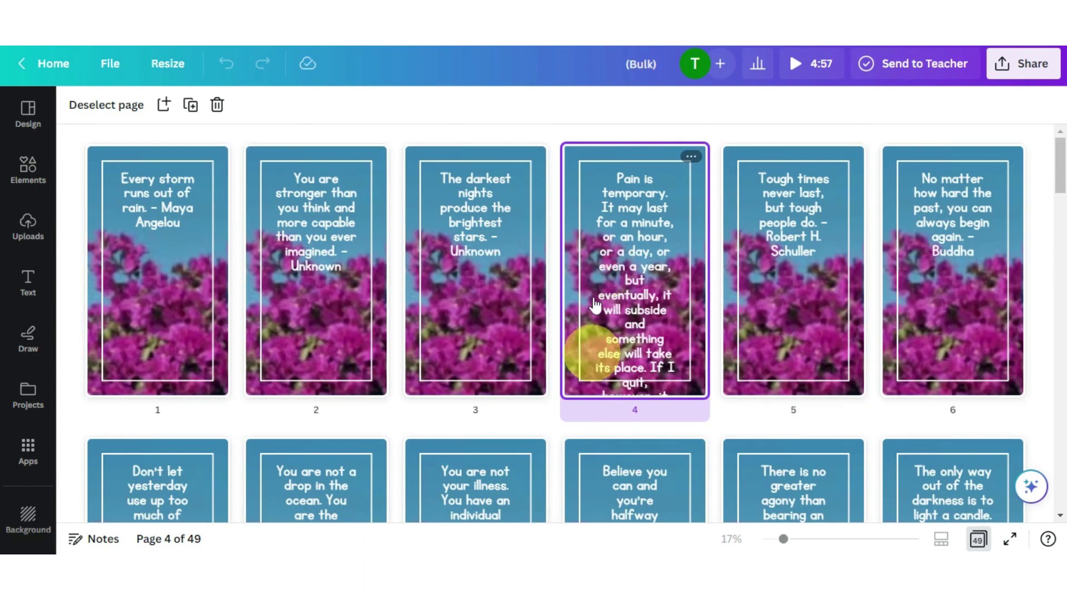
Shrink page 4's 'Pain is temporary' quote to font size 75.4 and recentre it.
double_click(670, 272)
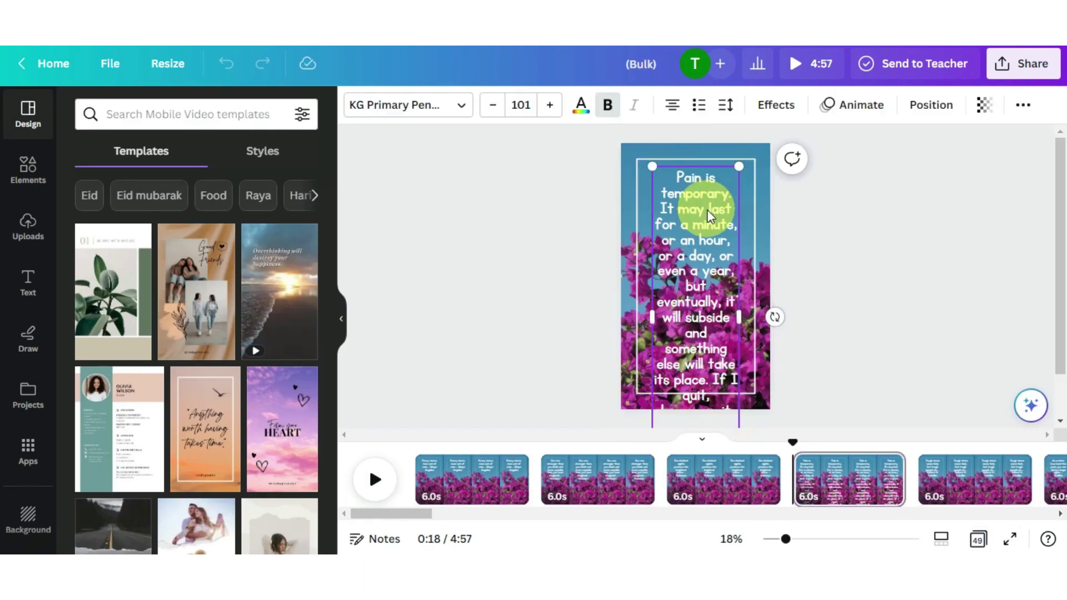
mouse_move(738, 166)
left_mouse_down()
mouse_move(705, 234)
mouse_move(717, 153)
mouse_move(754, 168)
left_mouse_up()
left_click_drag(703, 221, 710, 231)
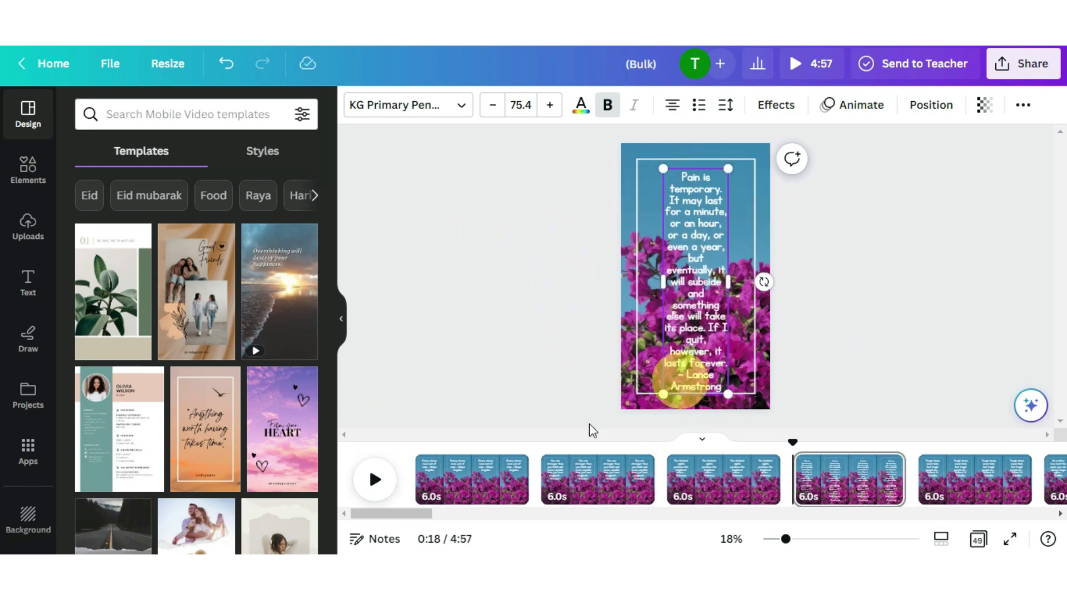
left_click(905, 228)
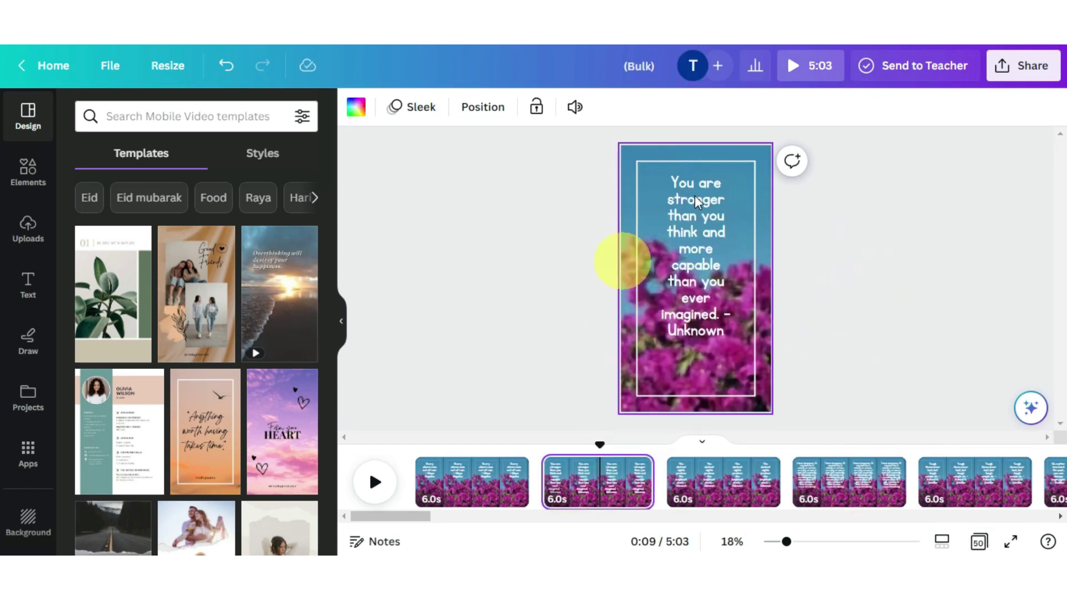
Open the Download settings with MP4 Video at 1080p (HD).
left_click(1021, 68)
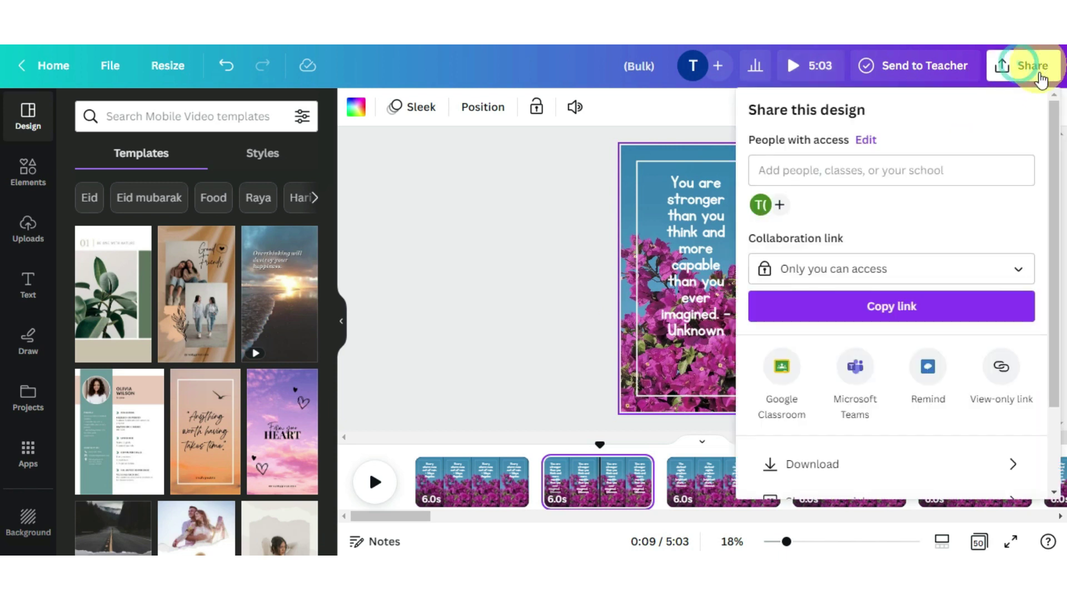
scroll(867, 352, "down", 2)
left_click(867, 352)
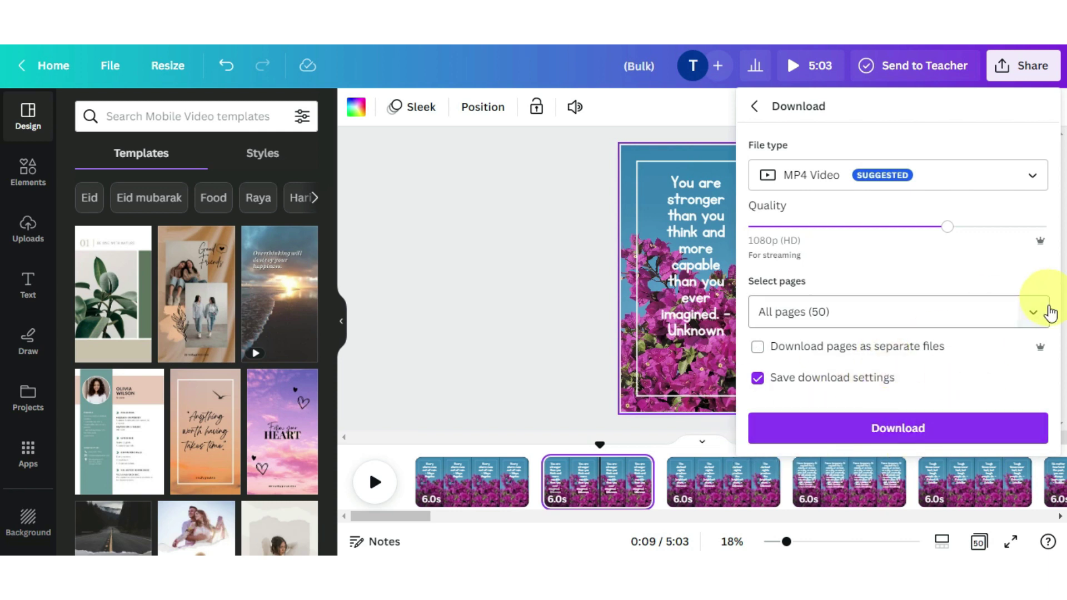
Confirm all 50 pages, including page 30, are selected for the download.
left_click(1034, 314)
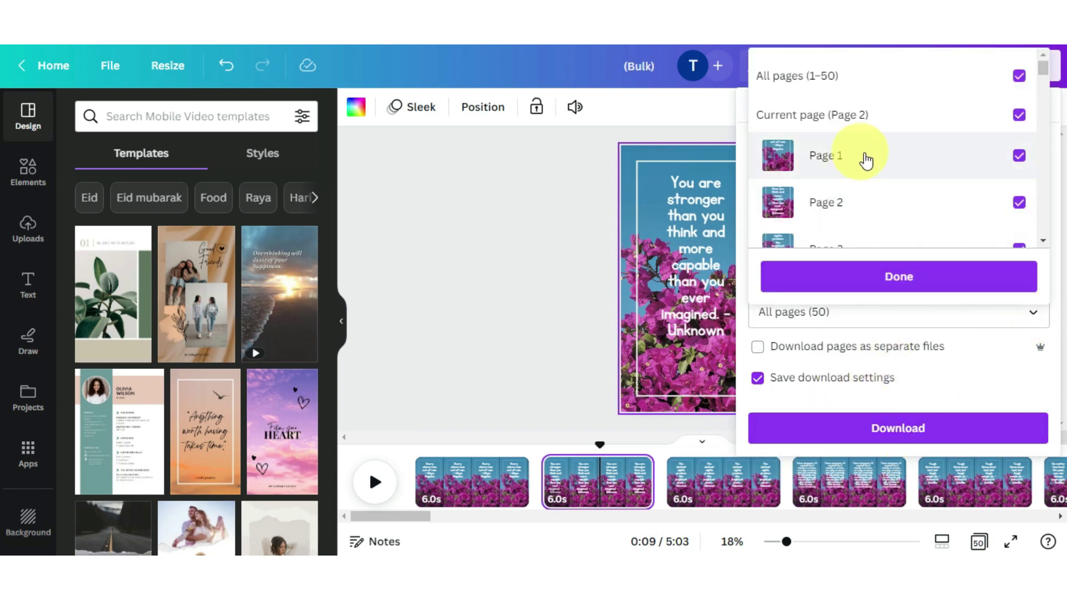
scroll(865, 161, "down", 3)
scroll(863, 173, "down", 15)
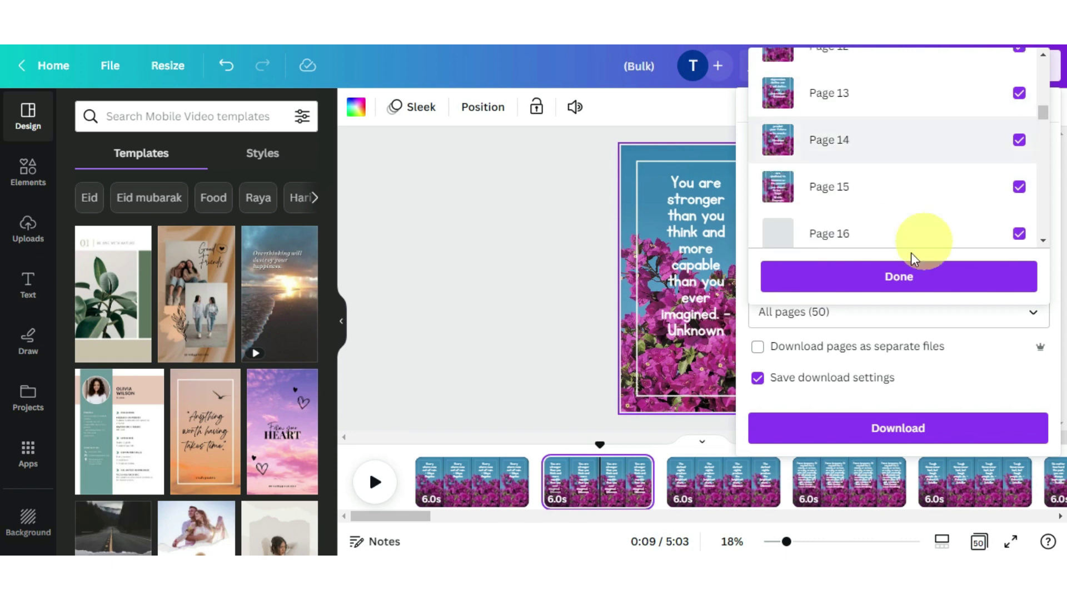
scroll(828, 211, "down", 9)
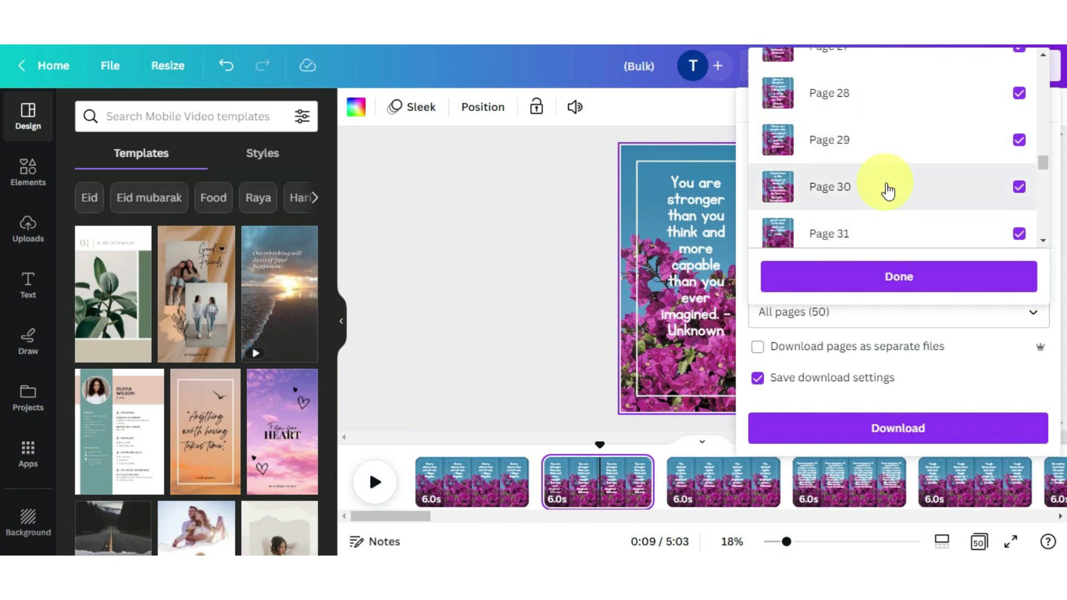
left_click(887, 185)
left_click(896, 194)
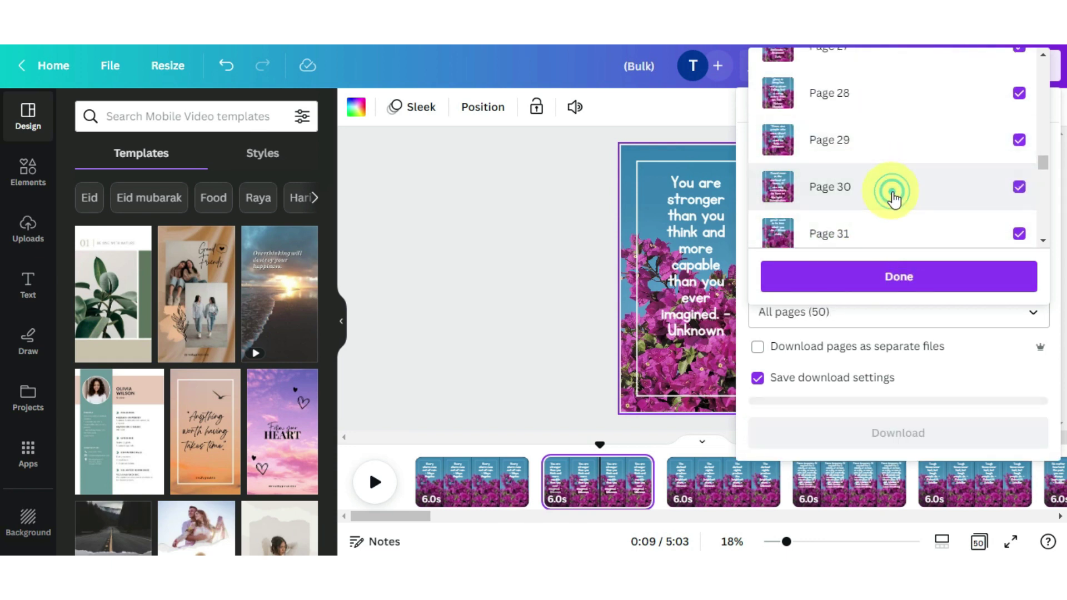
scroll(901, 197, "up", 7)
scroll(900, 198, "up", 20)
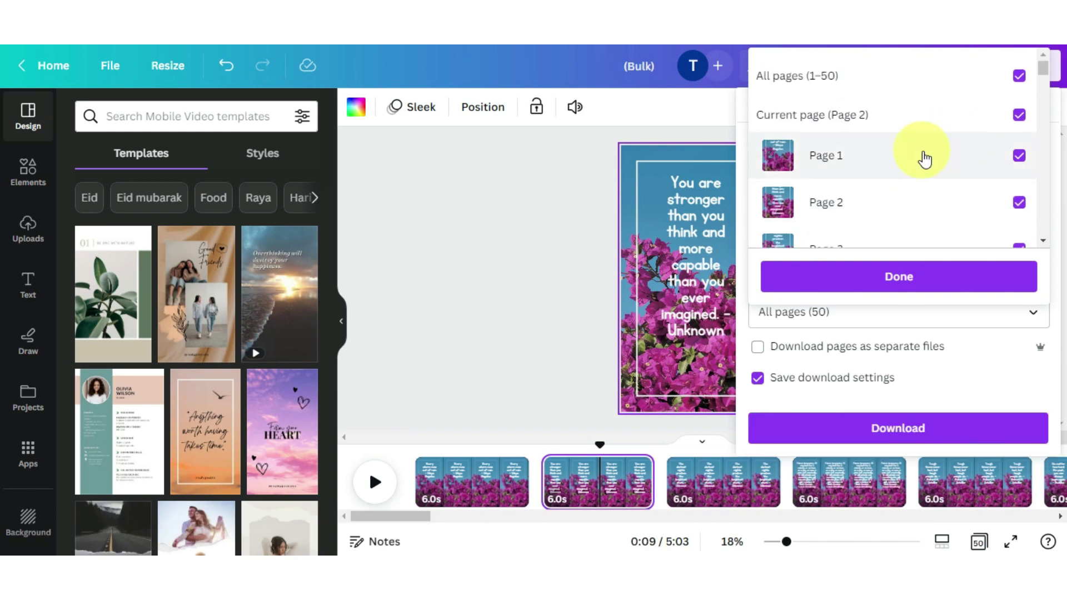
scroll(918, 180, "down", 5)
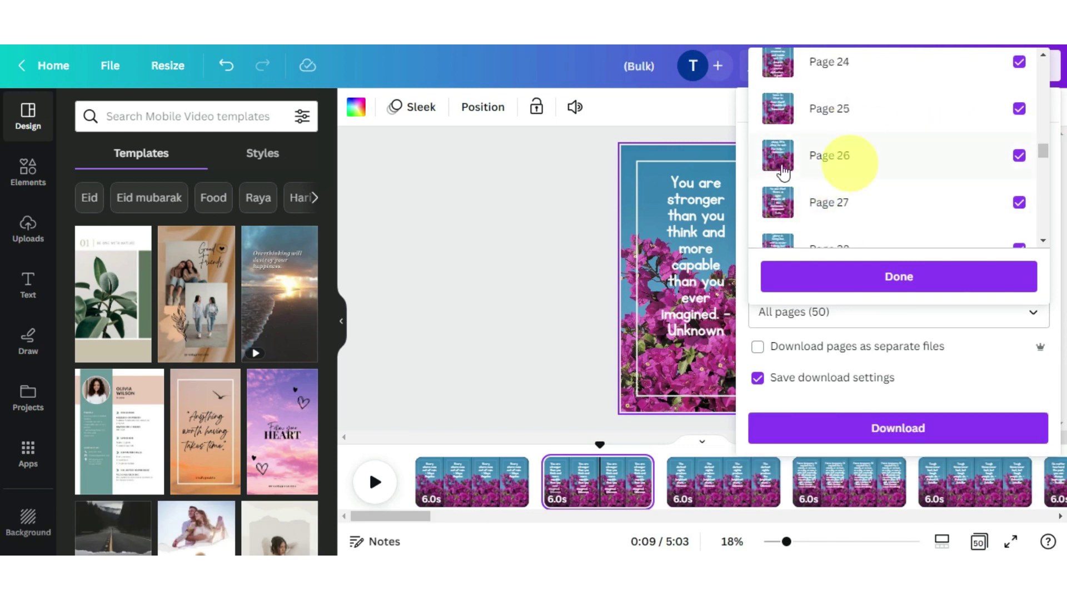
scroll(783, 172, "down", 10)
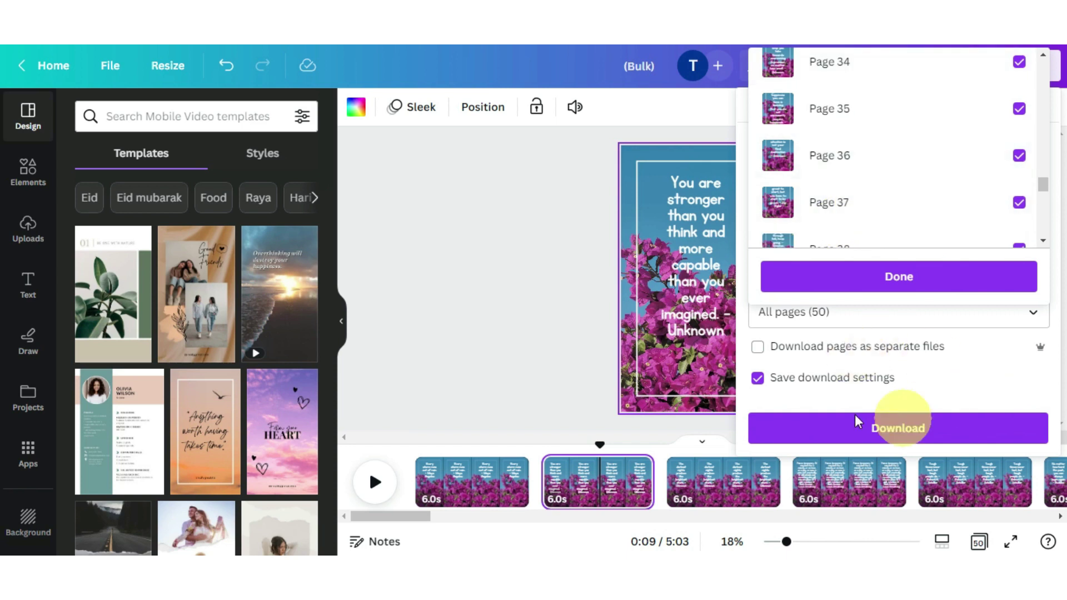